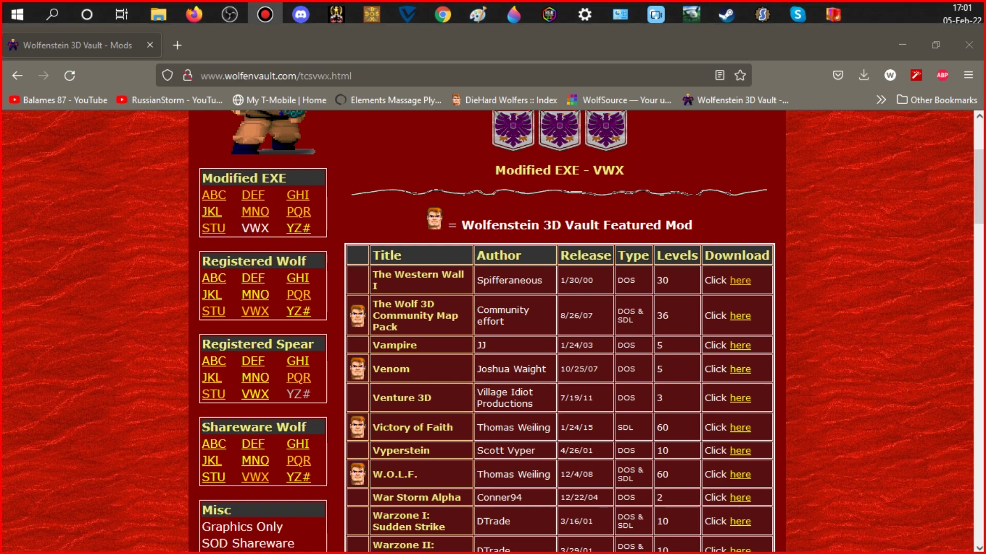
# Browse the Vault's Modified EXE VWX mod list in Firefox, then launch DOSBox from the taskbar.
pyautogui.click(835, 165)
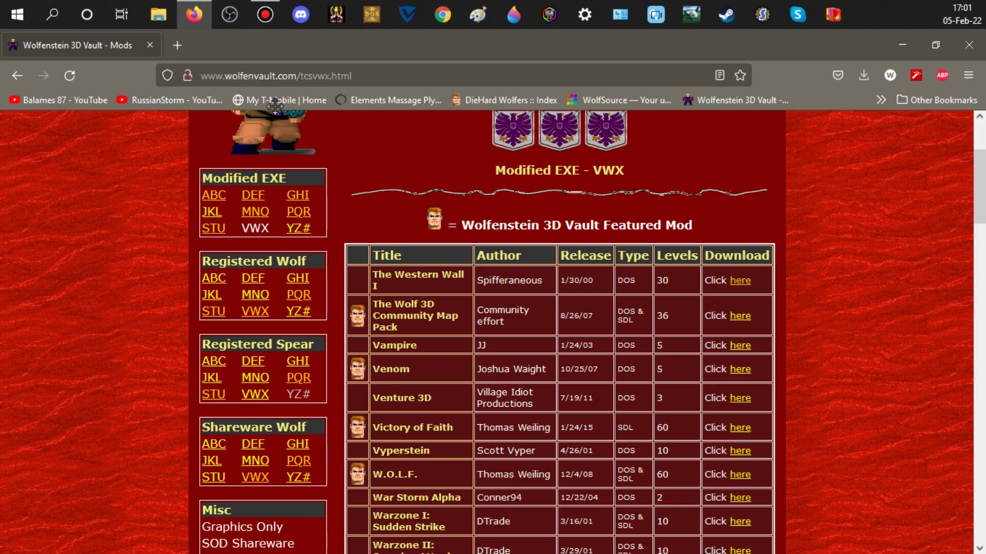
pyautogui.scroll(3, 457, 245)
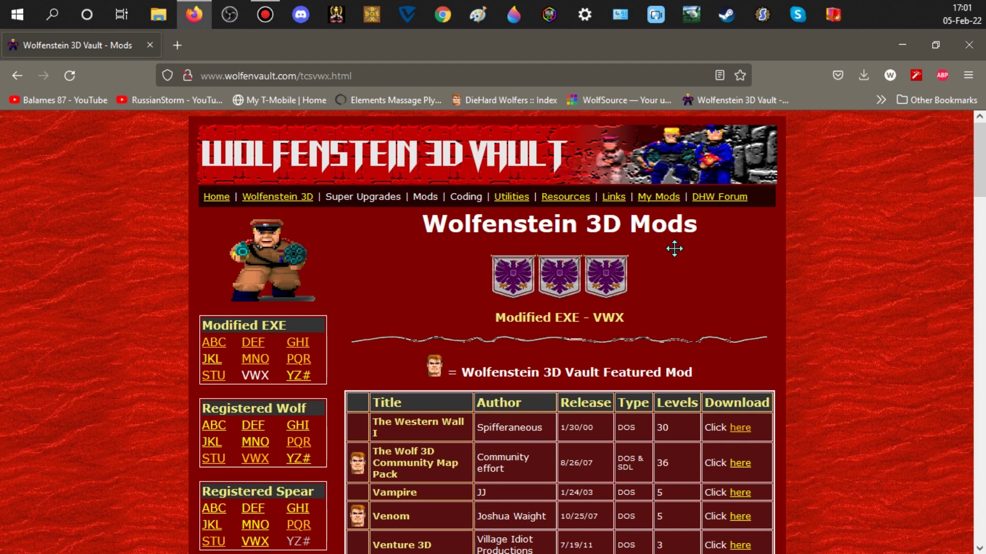
pyautogui.scroll(-4, 816, 266)
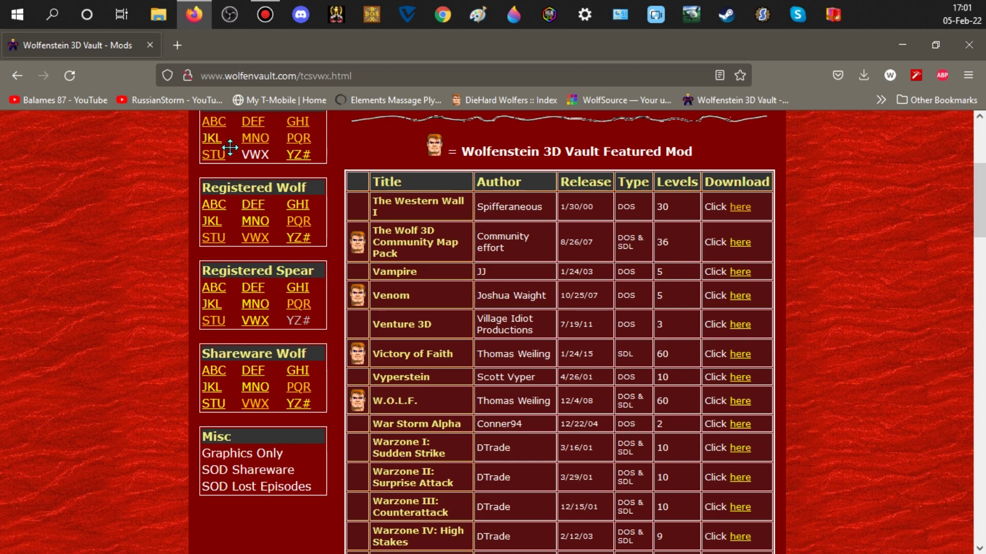
pyautogui.doubleClick(248, 156)
pyautogui.click(805, 200)
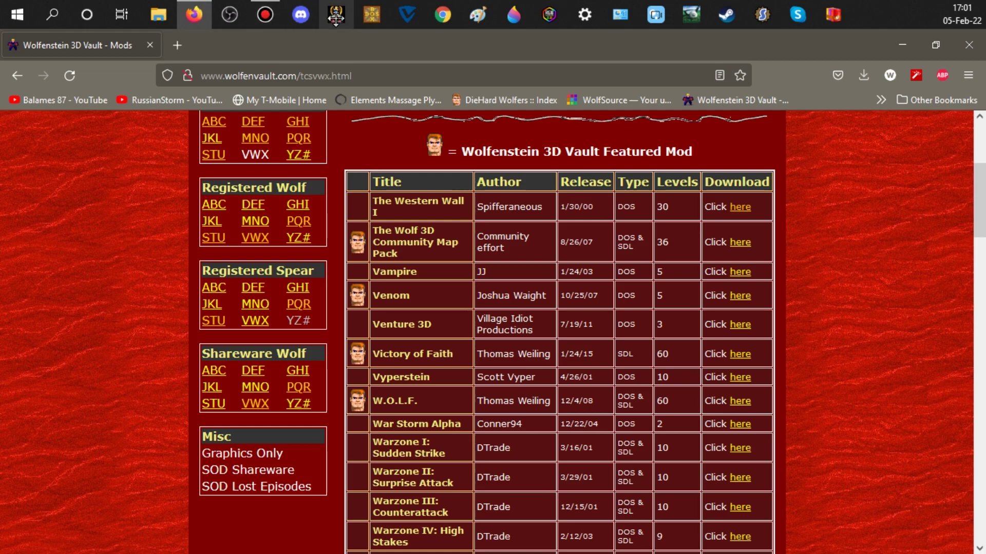
pyautogui.click(373, 13)
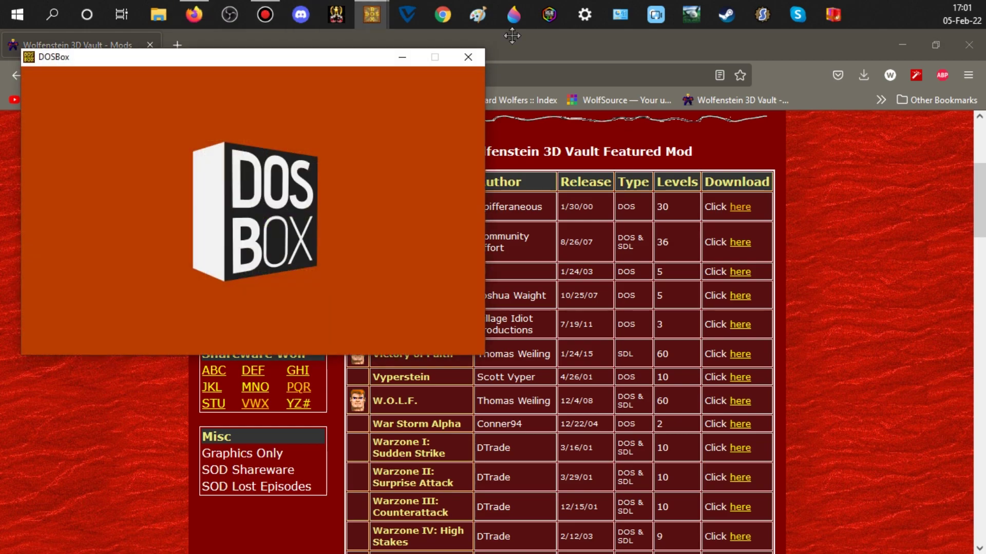
# Move the DOSBox window to the upper right and minimize it to return to Firefox.
pyautogui.moveTo(226, 56); pyautogui.dragTo(691, 48)
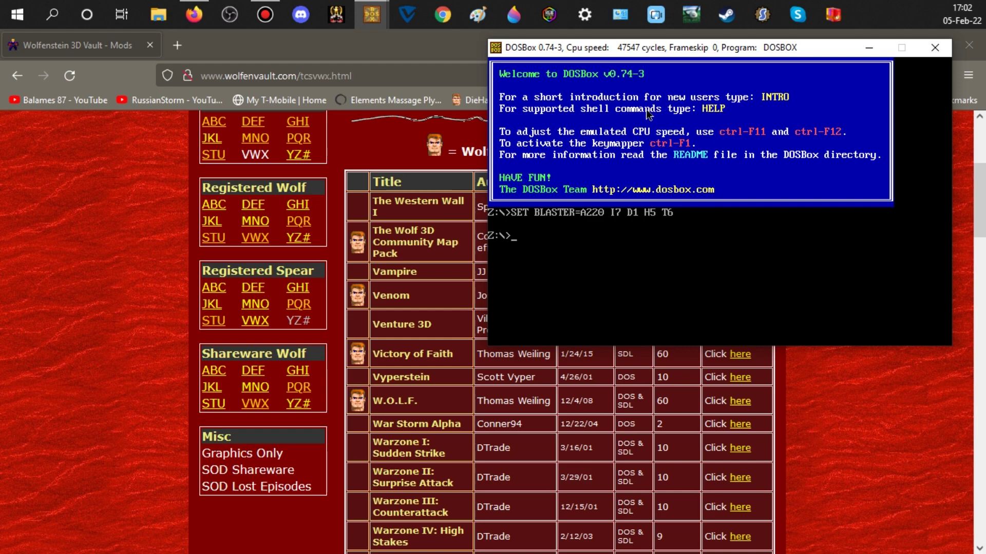
pyautogui.click(869, 47)
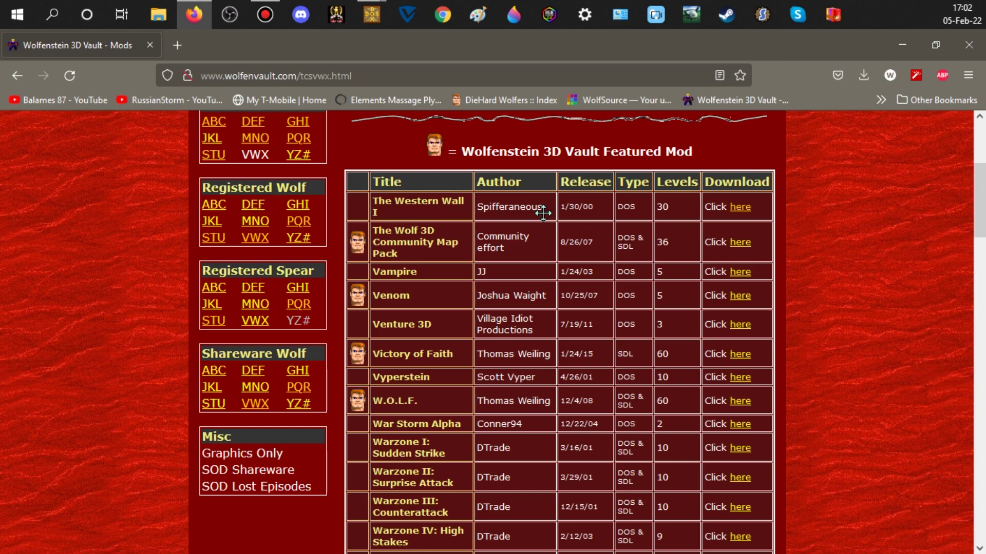
# Download westwl1.zip from The Western Wall I row and open it in File Explorer.
pyautogui.click(743, 208)
pyautogui.click(563, 358)
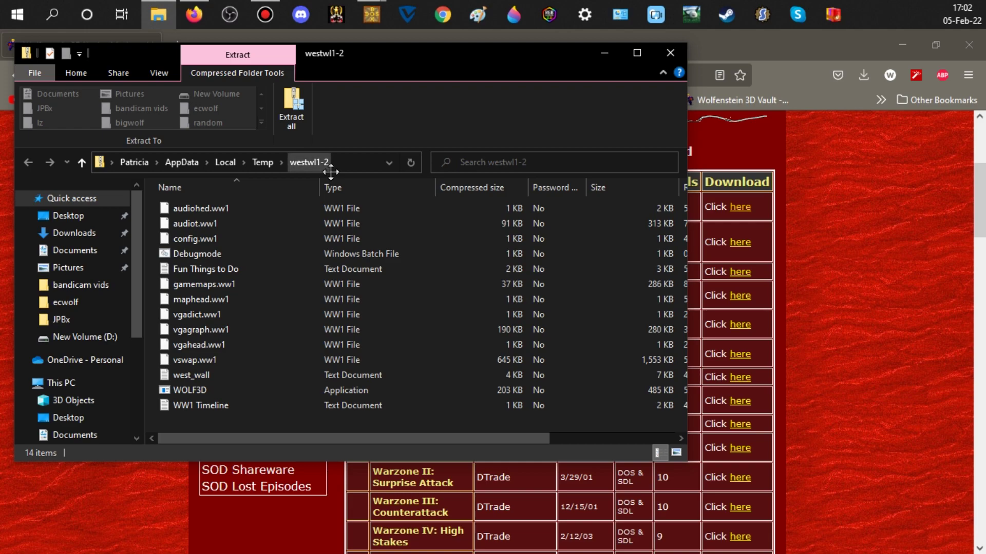
# Copy the westwl1-2 zip from the Temp folder.
pyautogui.click(81, 163)
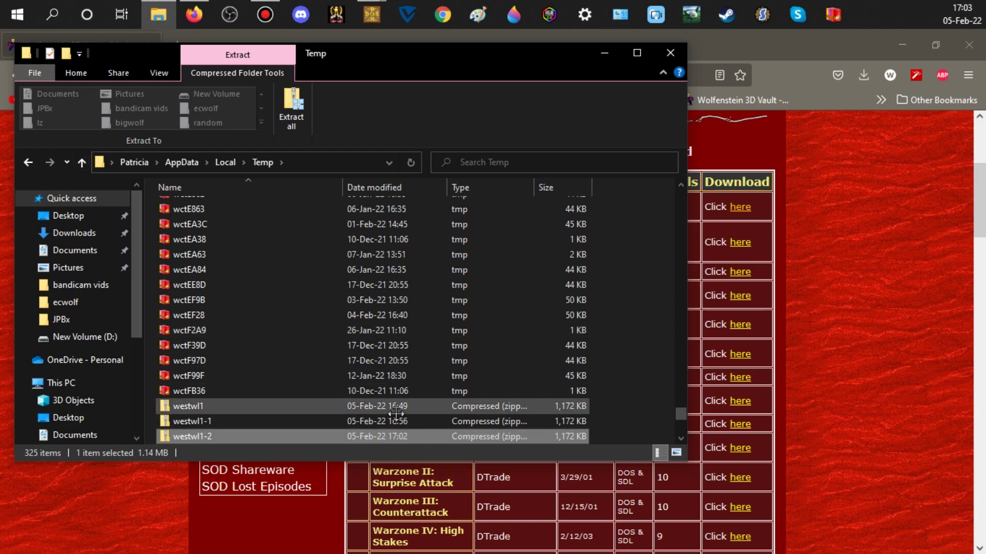
pyautogui.rightClick(285, 436)
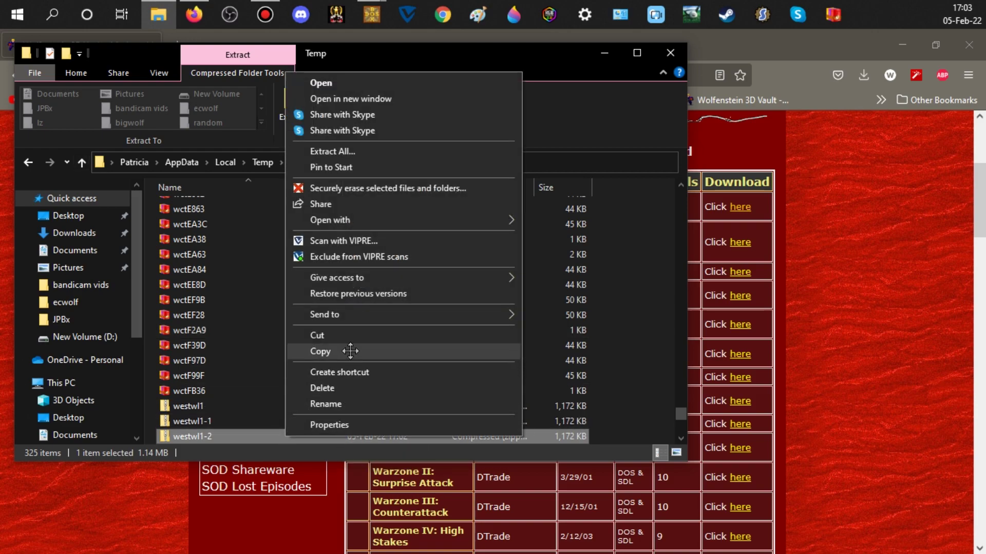
pyautogui.click(344, 413)
# Paste the westwl1-2 zip onto the Samsung_T5 (E:) drive.
pyautogui.scroll(-3, 57, 426)
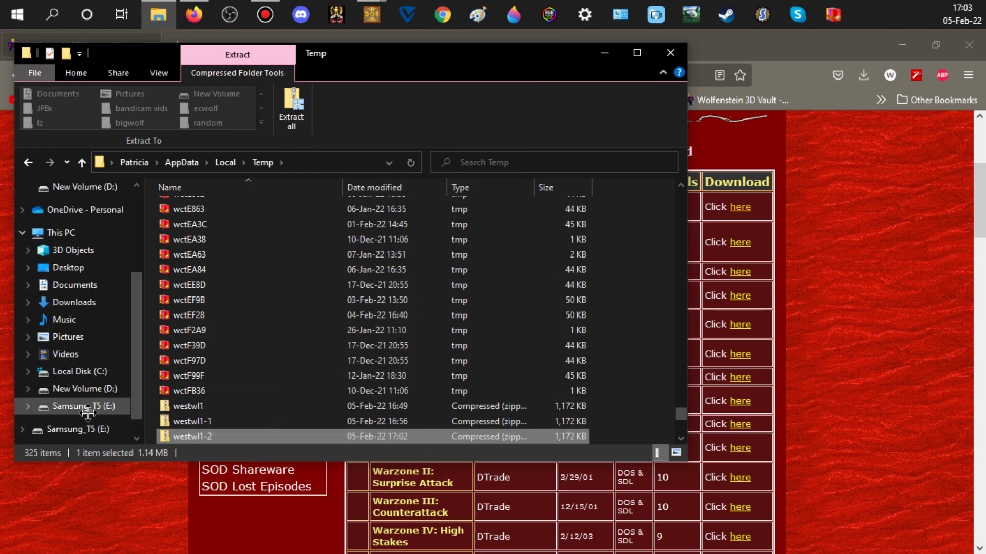
pyautogui.click(93, 407)
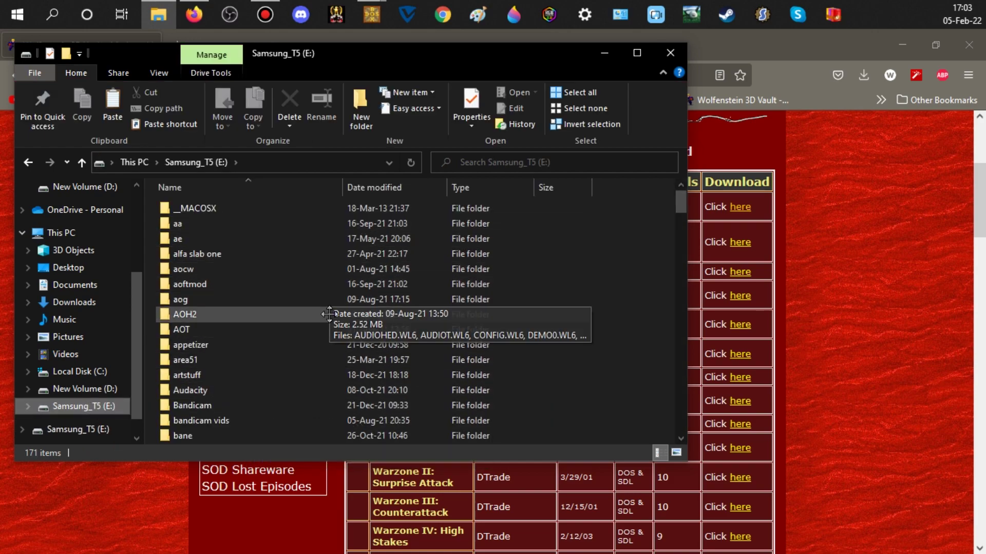
pyautogui.scroll(-2, 354, 317)
pyautogui.scroll(-5, 341, 328)
pyautogui.rightClick(345, 331)
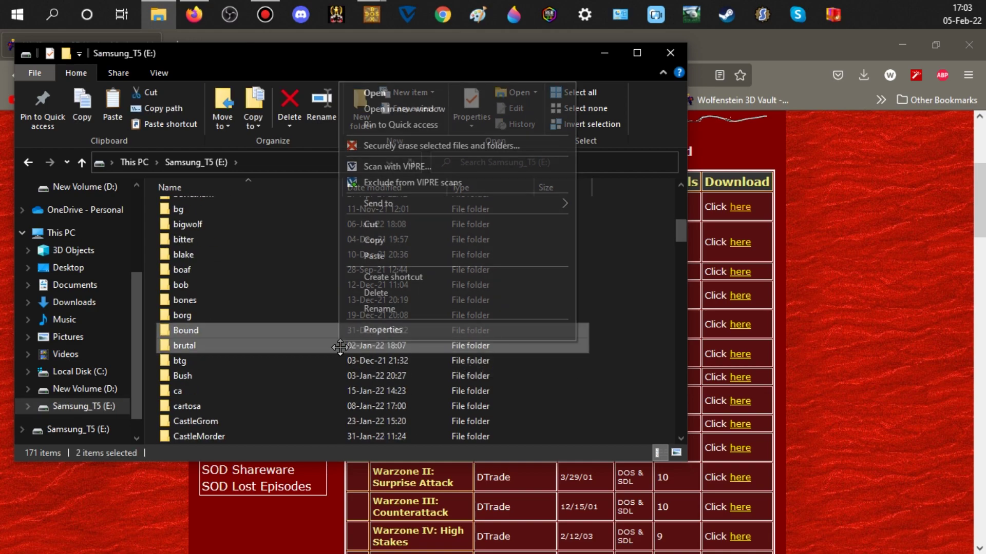
pyautogui.click(590, 363)
pyautogui.scroll(-1, 565, 364)
pyautogui.scroll(-20, 539, 366)
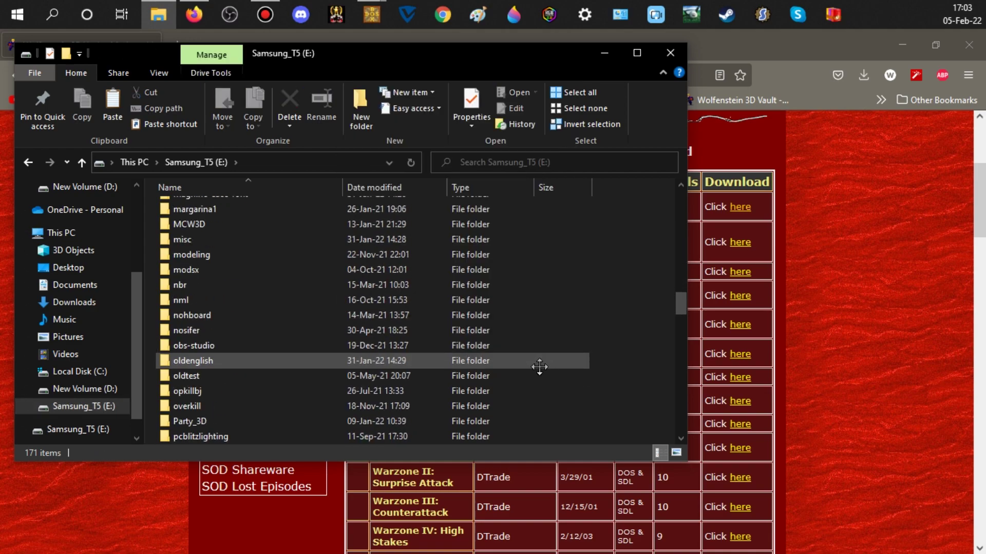
pyautogui.scroll(-7, 539, 366)
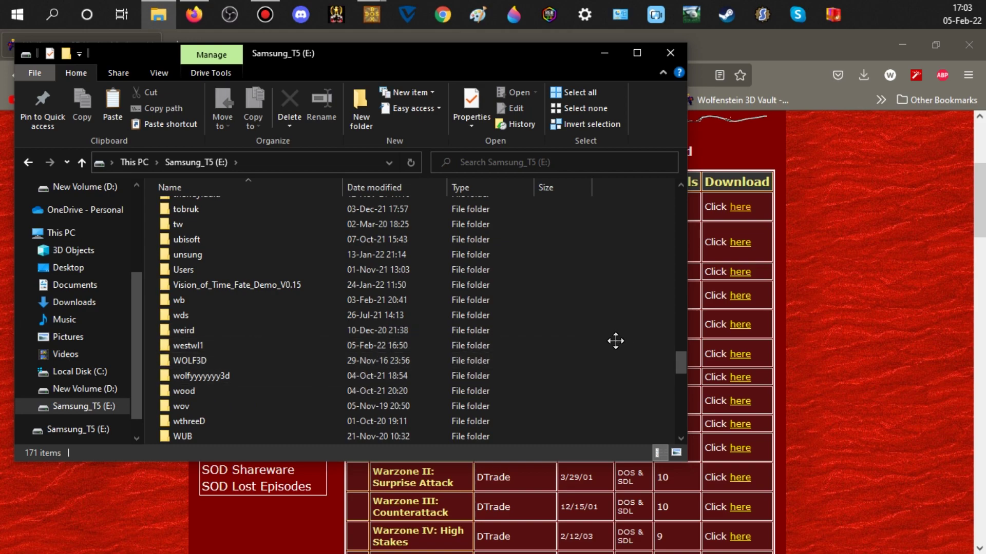
pyautogui.scroll(2, 603, 306)
pyautogui.scroll(5, 603, 306)
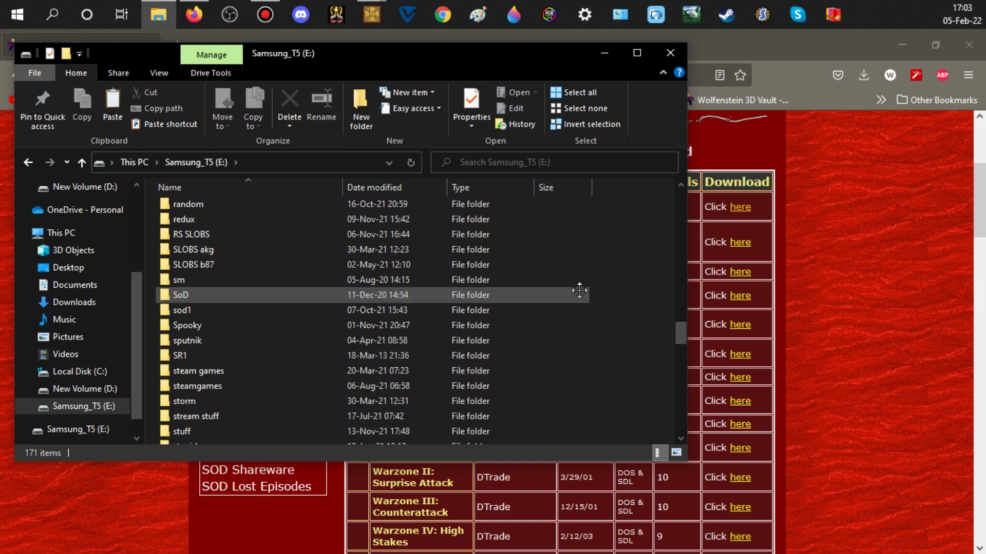
pyautogui.rightClick(618, 266)
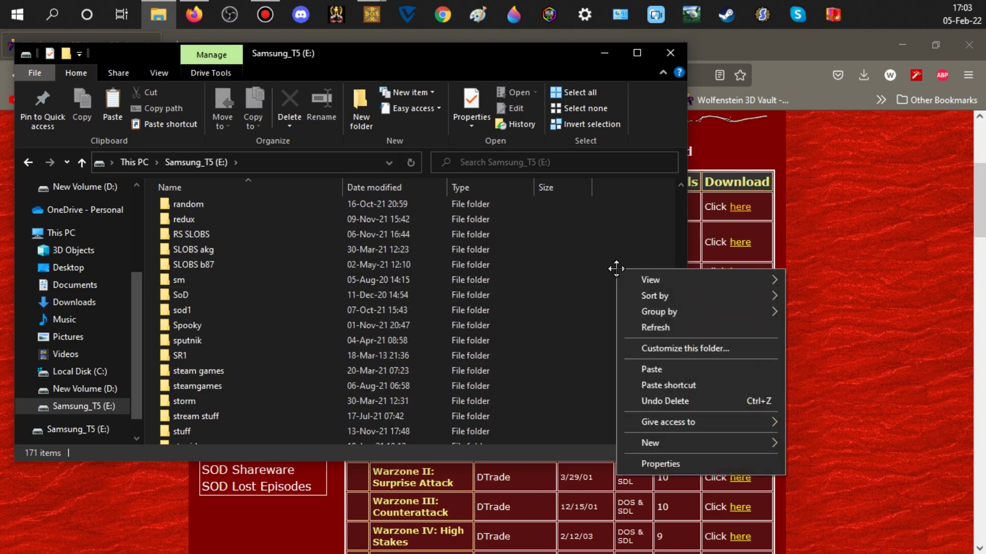
pyautogui.click(653, 370)
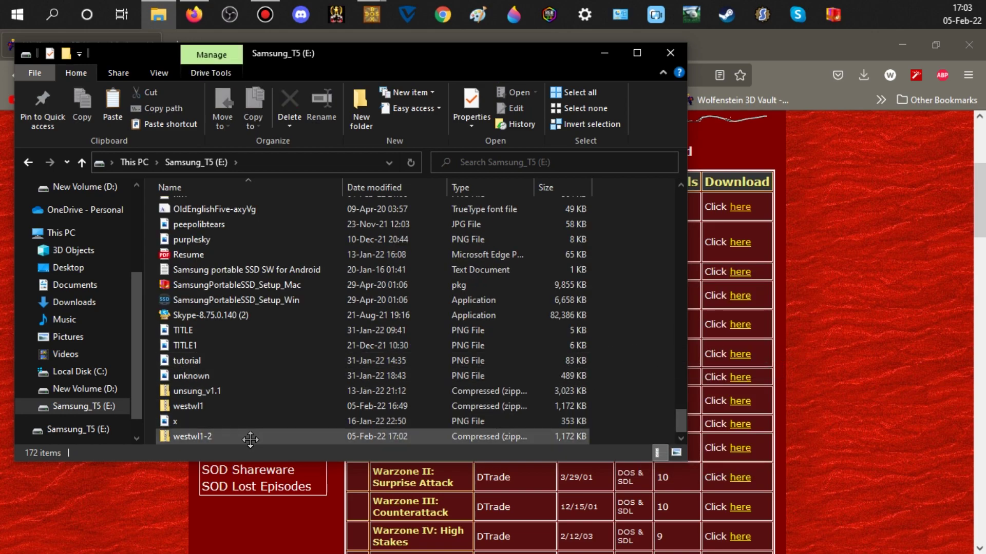
# Select the pasted westwl1-2 zip on E: and bring up its actions menu.
pyautogui.rightClick(227, 438)
pyautogui.click(226, 437)
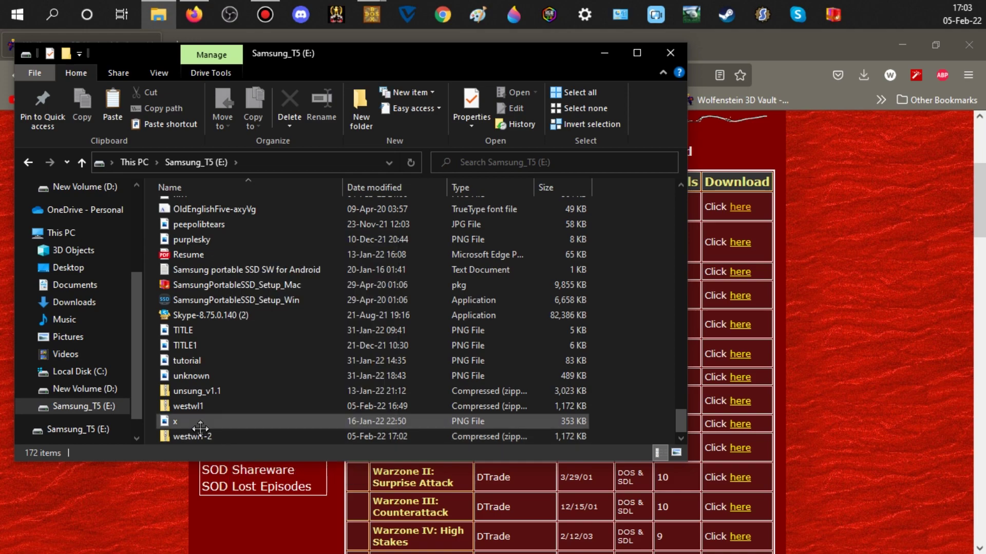
pyautogui.click(216, 437)
pyautogui.rightClick(216, 437)
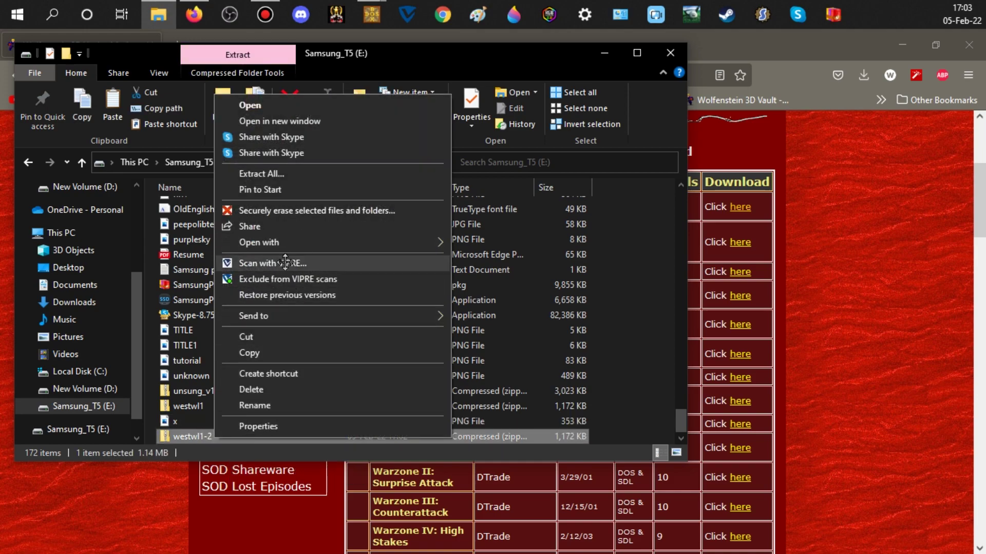
pyautogui.click(272, 173)
pyautogui.moveTo(937, 149); pyautogui.dragTo(510, 98)
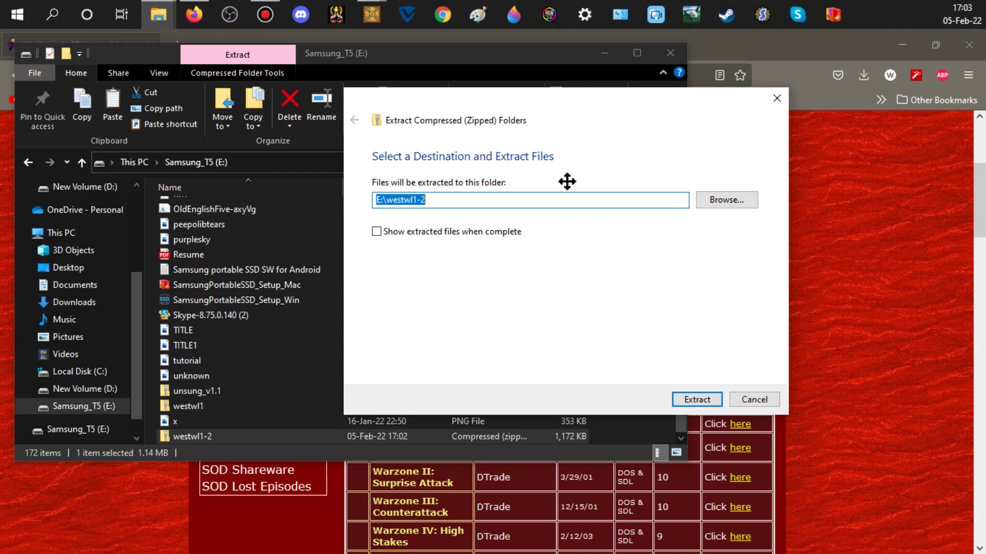
pyautogui.click(532, 203)
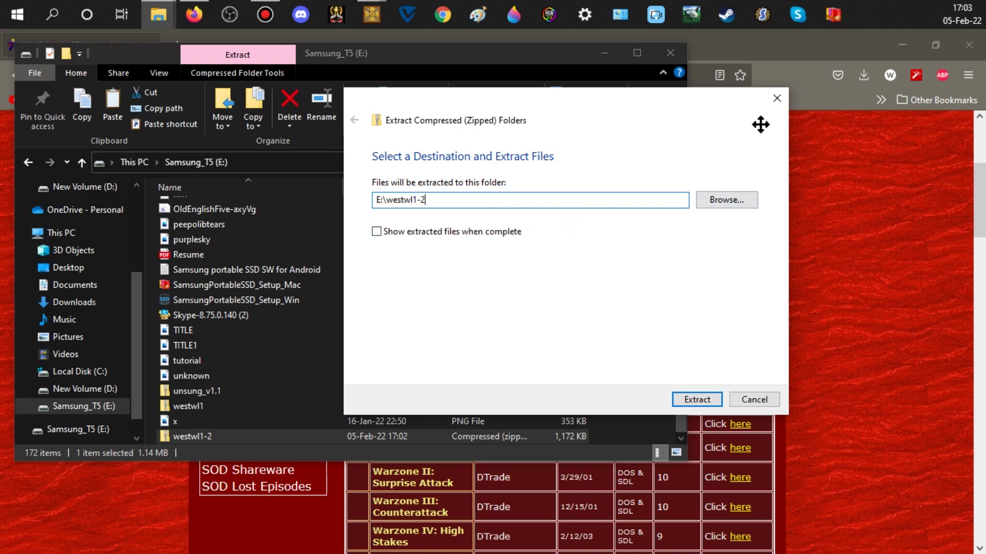
pyautogui.click(778, 94)
pyautogui.scroll(15, 472, 360)
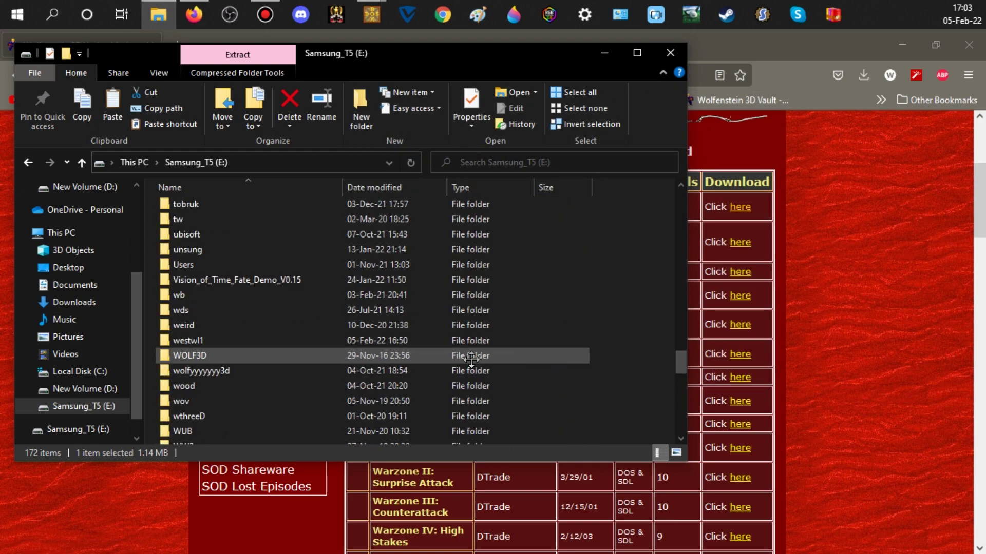
# Open E:\westwl1 to show its 14 files, including WOLF3D and the .ww1 data.
pyautogui.click(230, 341)
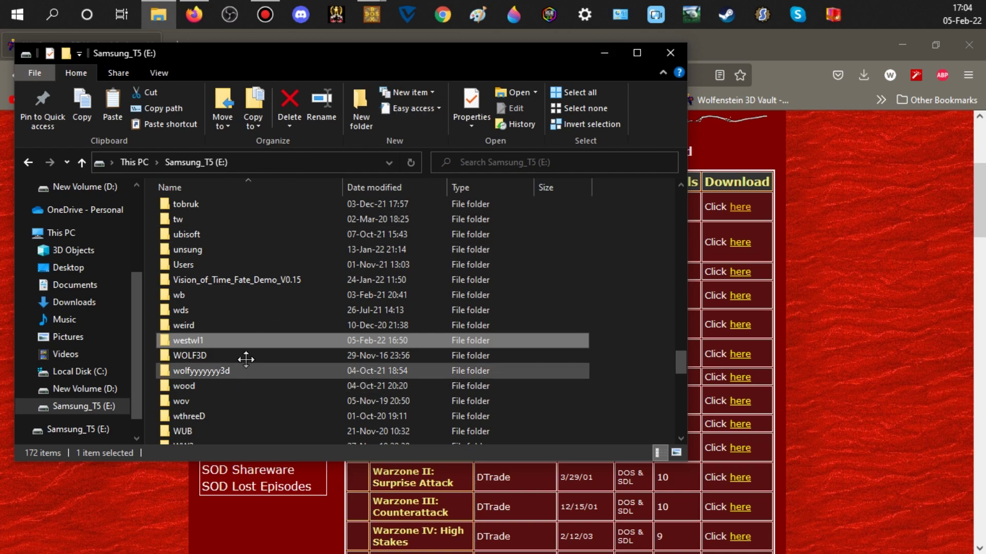
pyautogui.doubleClick(248, 340)
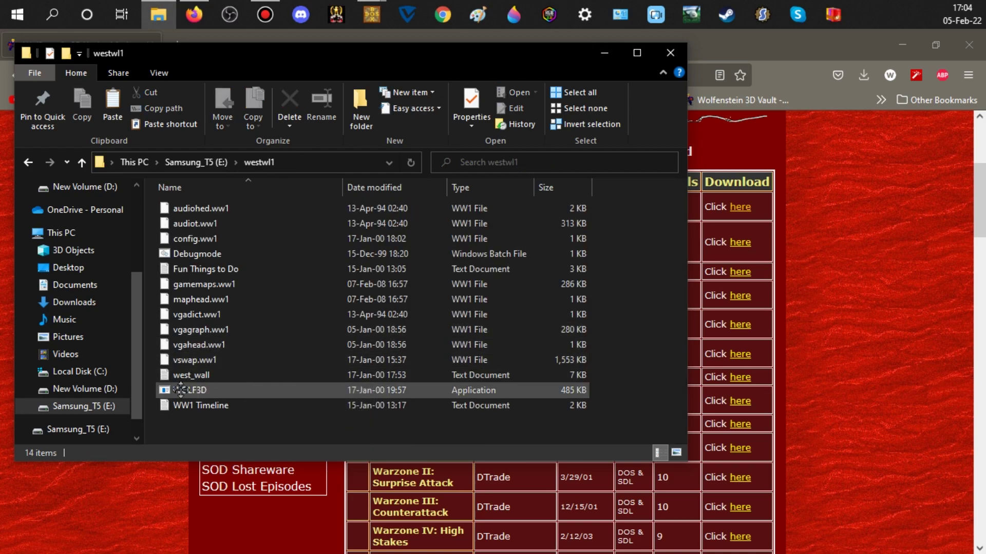
pyautogui.click(200, 390)
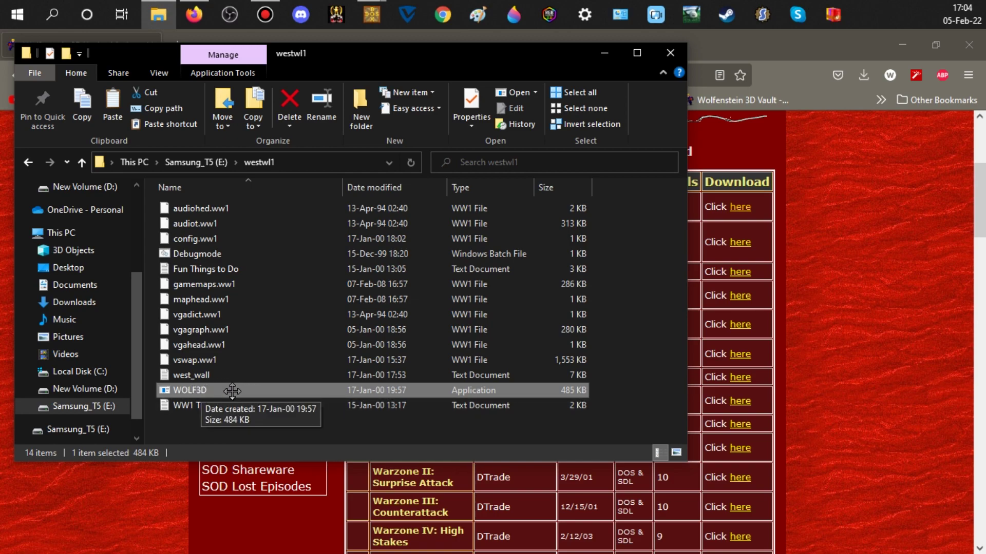
pyautogui.click(28, 162)
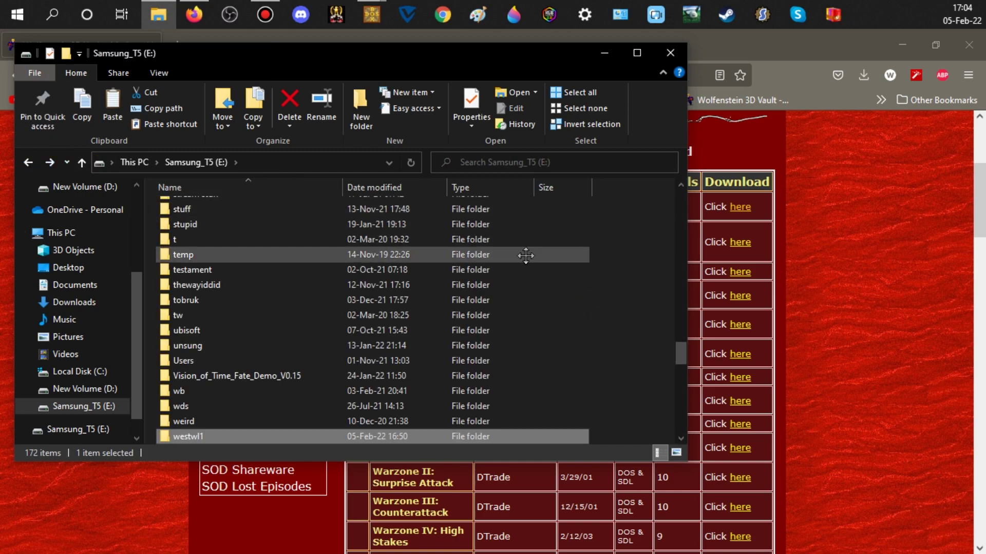
pyautogui.doubleClick(308, 436)
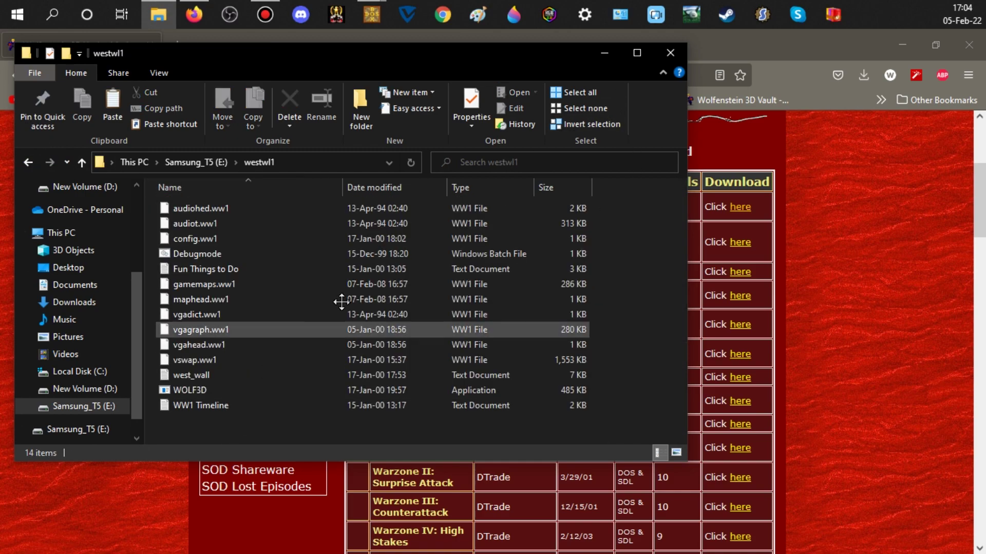
# Mount e:\westwl1 as drive E in DOSBox with 'mount e e:\westwl1'.
pyautogui.click(418, 36)
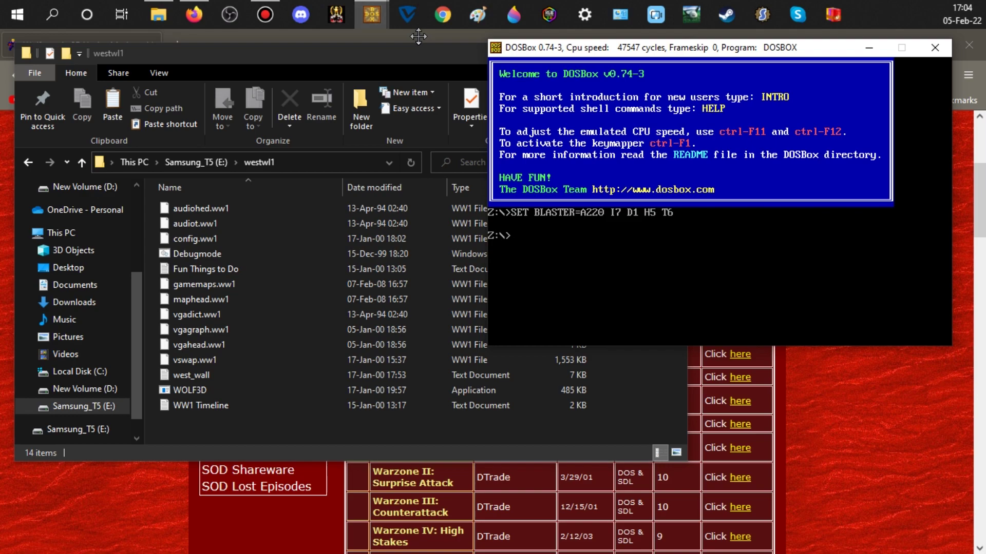
pyautogui.moveTo(633, 44)
pyautogui.mouseDown()
pyautogui.moveTo(623, 55)
pyautogui.moveTo(651, 51)
pyautogui.mouseUp()
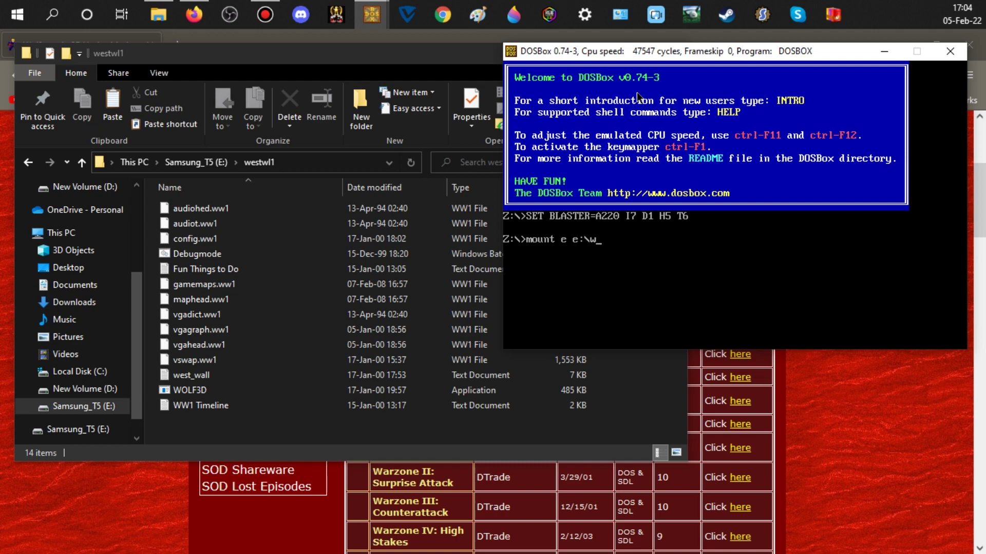
pyautogui.press('Return')
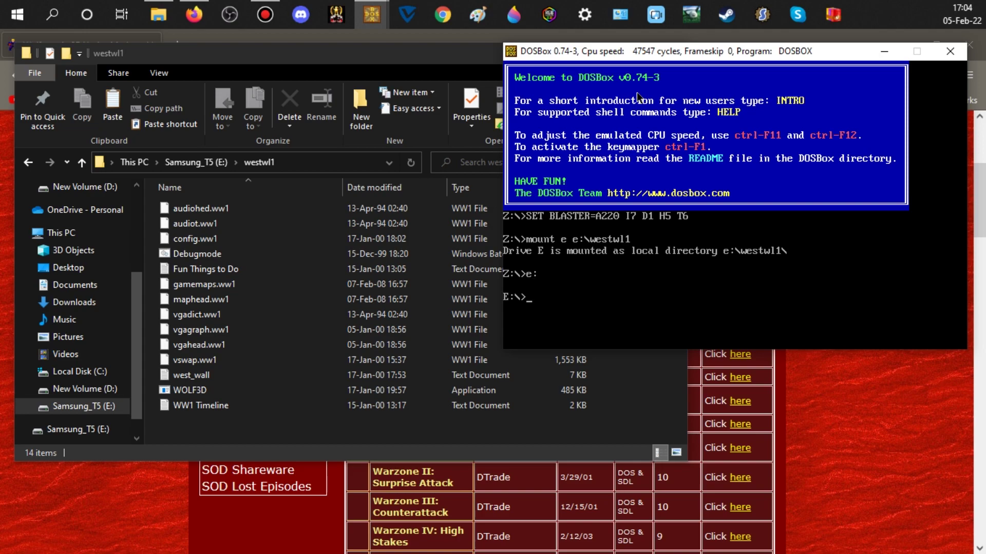
# Run wolf3d and skip the memory check and thanks screens to reach the game menu.
pyautogui.write('d')
pyautogui.press('Return')
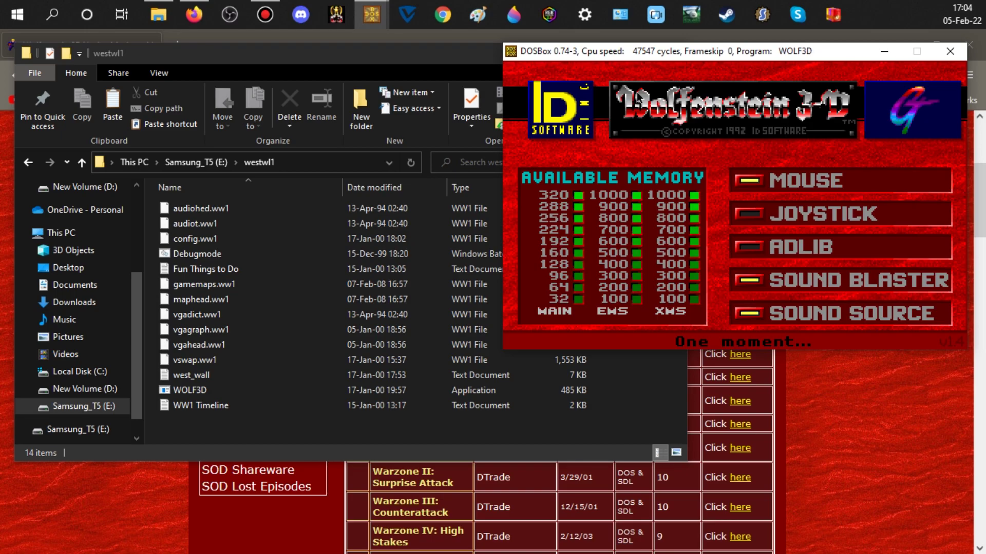
pyautogui.press('Return')
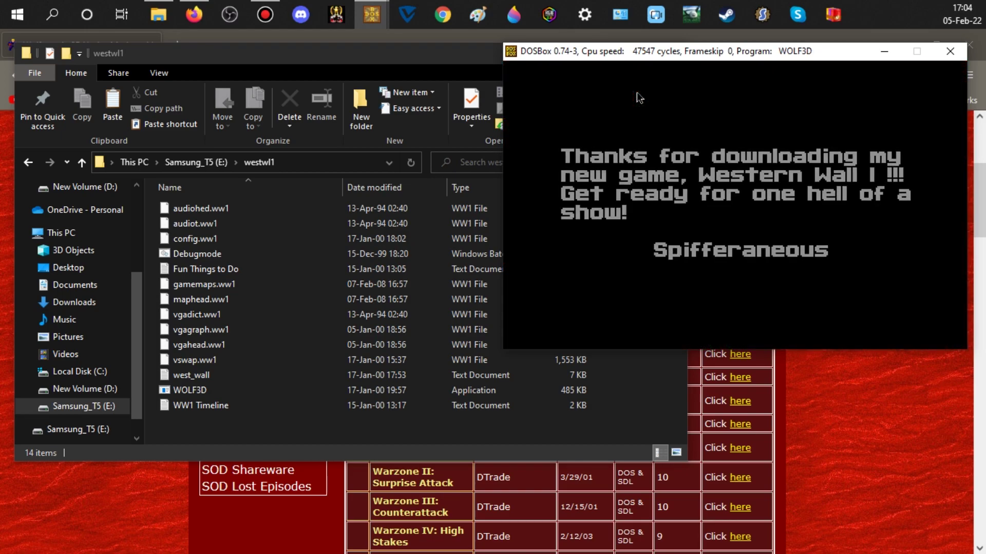
pyautogui.press('Return')
pyautogui.press('Return')
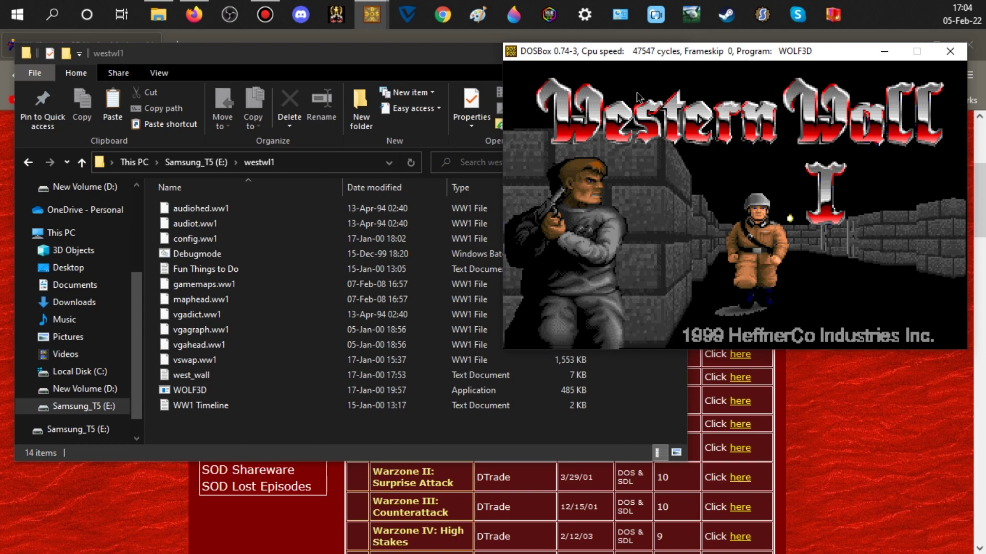
pyautogui.press('Return')
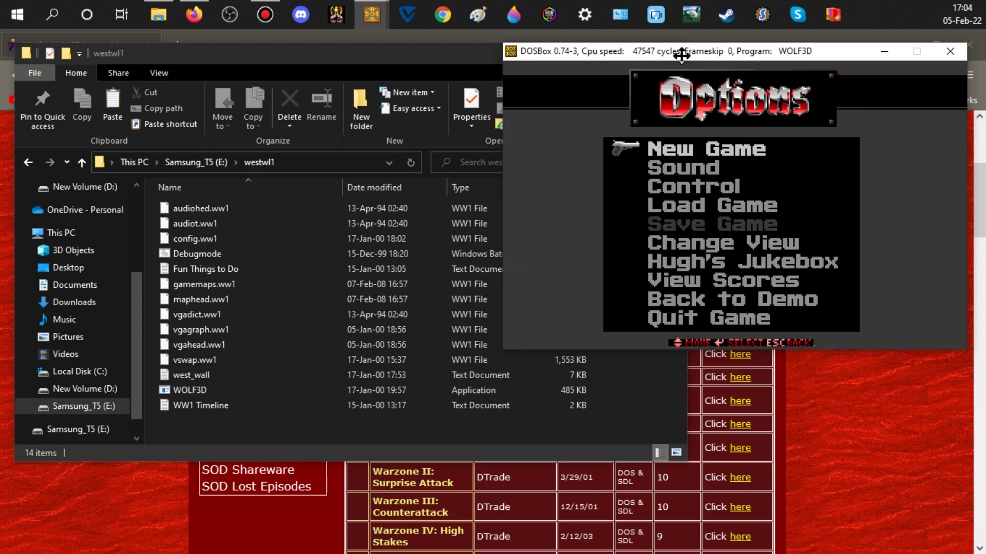
# Open Hugh's Jukebox and back out, then close DOSBox and the westwl1 folder.
pyautogui.press('Down')
pyautogui.press('Down')
pyautogui.press('Down')
pyautogui.press('Down')
pyautogui.press('Down')
pyautogui.press('Return')
pyautogui.press('Escape')
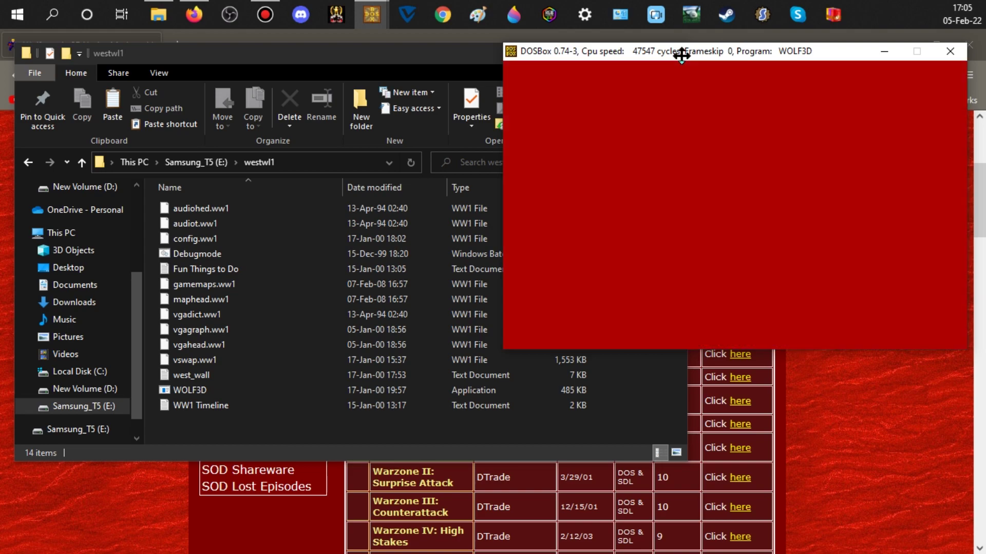
pyautogui.press('Up')
pyautogui.press('Up')
pyautogui.press('Up')
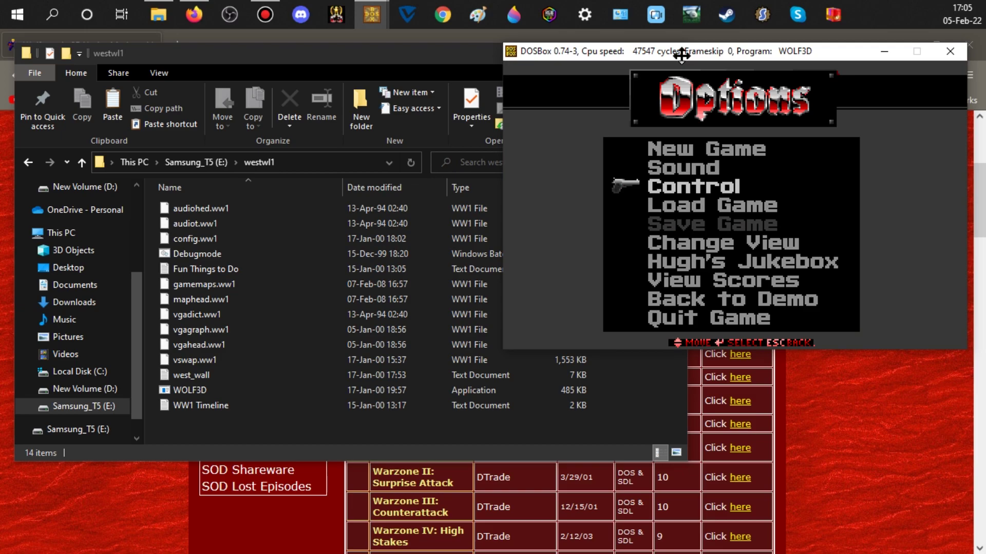
pyautogui.click(953, 54)
pyautogui.click(676, 51)
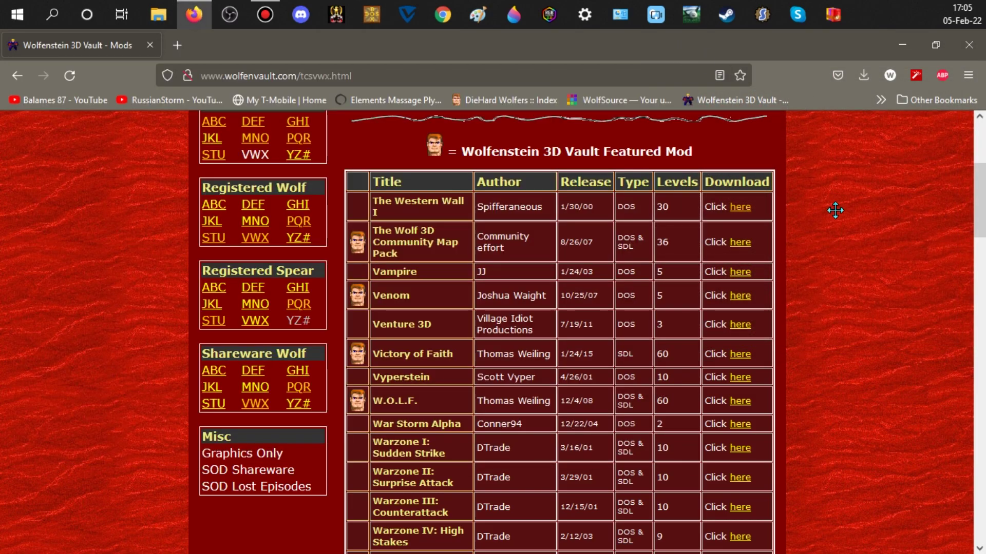
# Scroll to Wolf Overdrive, download wolf_overdrive.zip and open it in File Explorer.
pyautogui.middleClick(857, 353)
pyautogui.scroll(-2, 859, 354)
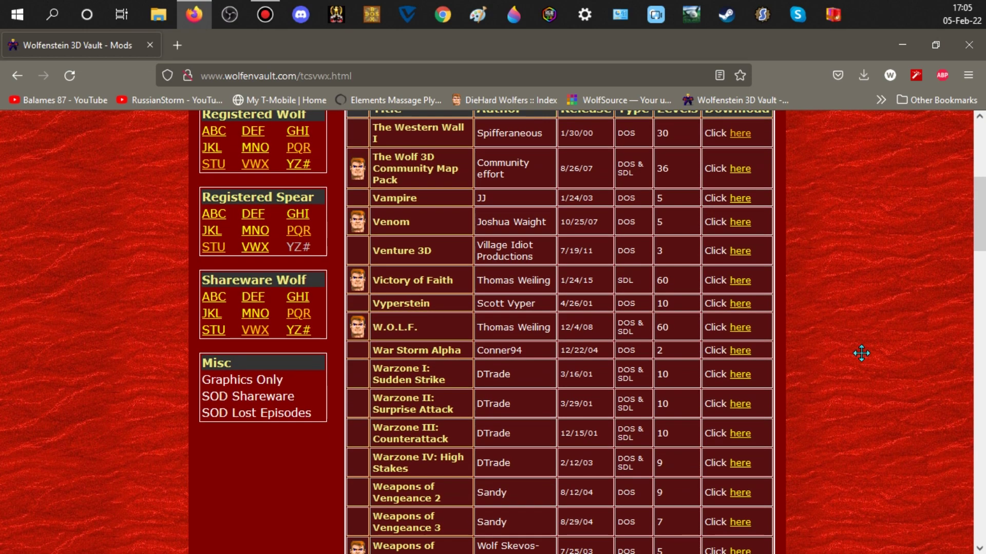
pyautogui.scroll(-6, 860, 353)
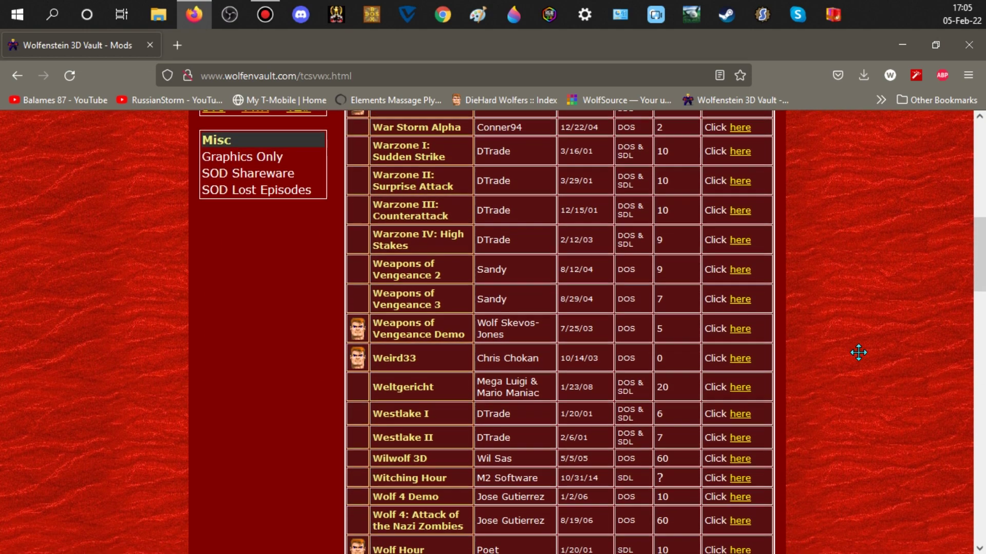
pyautogui.scroll(-3, 858, 351)
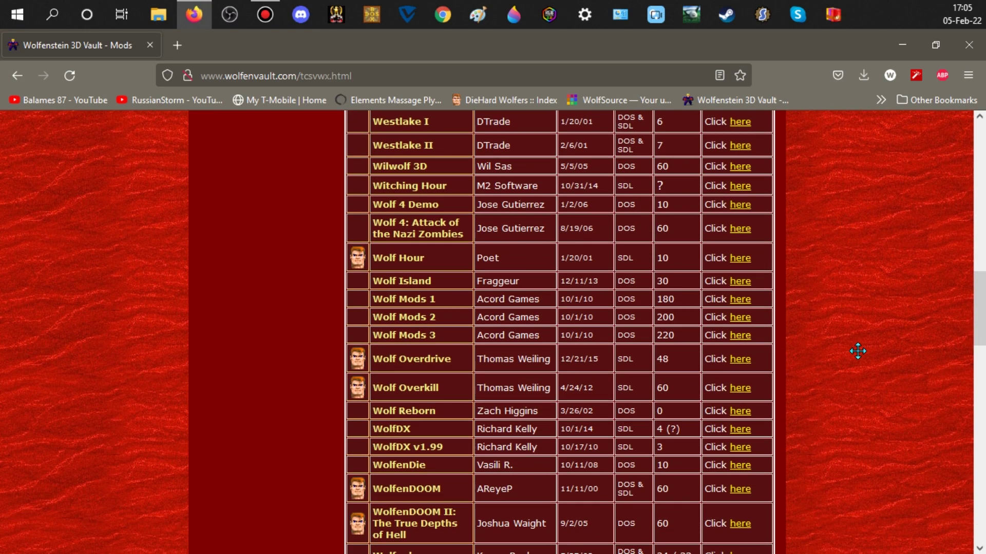
pyautogui.scroll(-2, 857, 351)
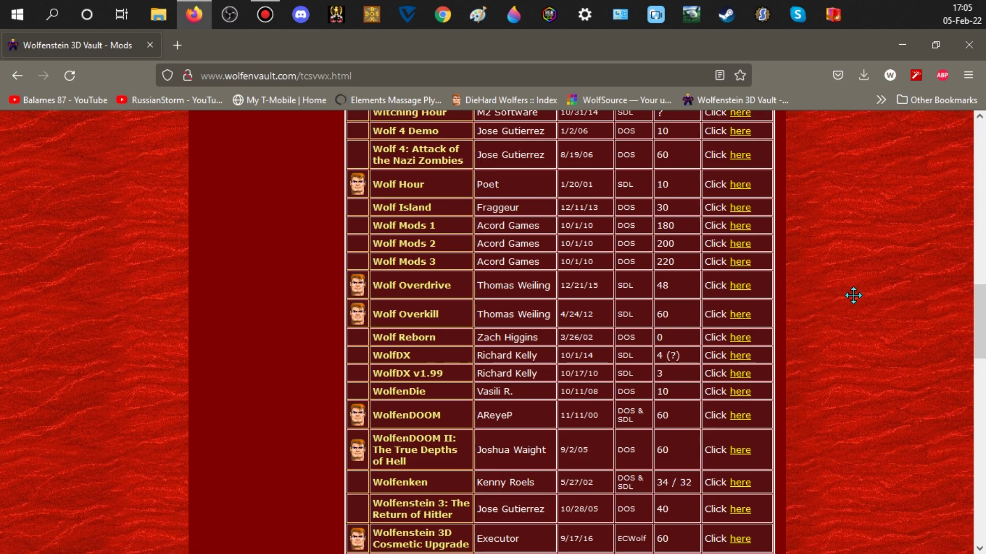
pyautogui.click(742, 285)
pyautogui.click(562, 356)
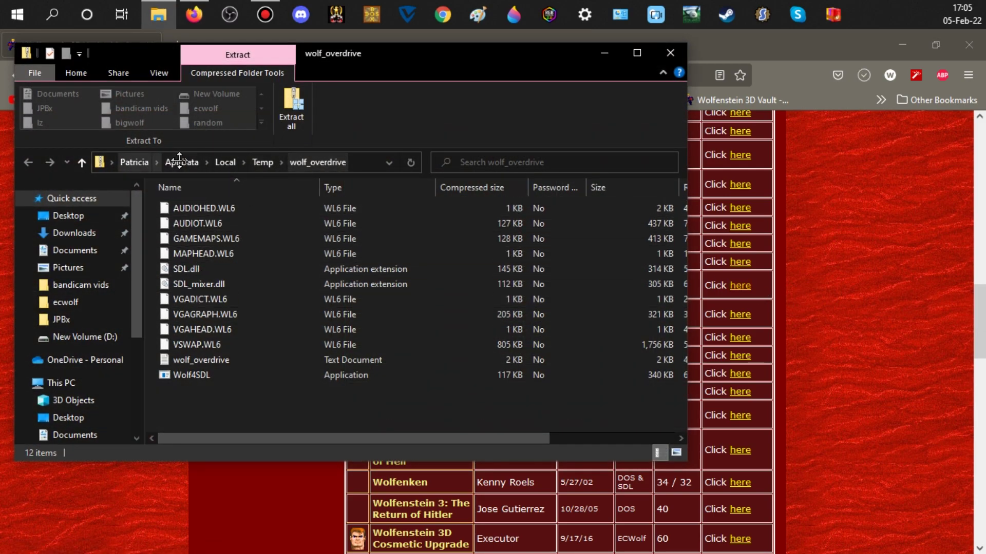
# Copy the wolf_overdrive zip from Temp and open the Samsung_T5 (E:) drive to paste it.
pyautogui.click(83, 163)
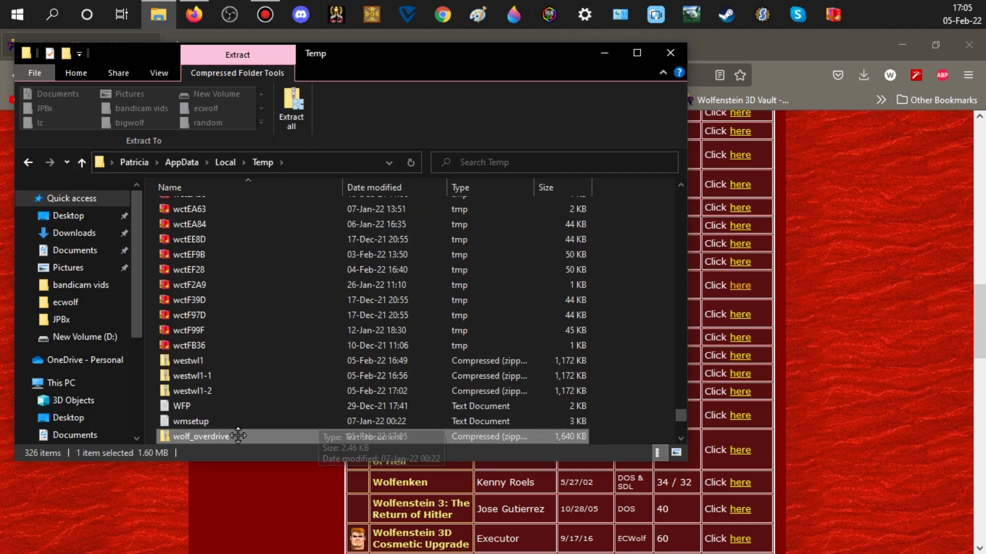
pyautogui.rightClick(238, 436)
pyautogui.click(275, 350)
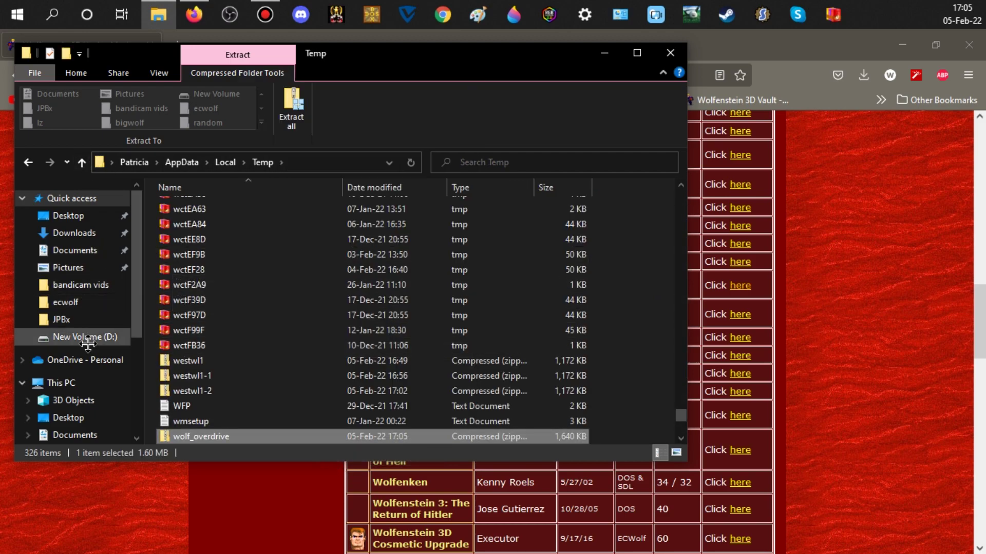
pyautogui.scroll(-2, 82, 369)
pyautogui.click(85, 440)
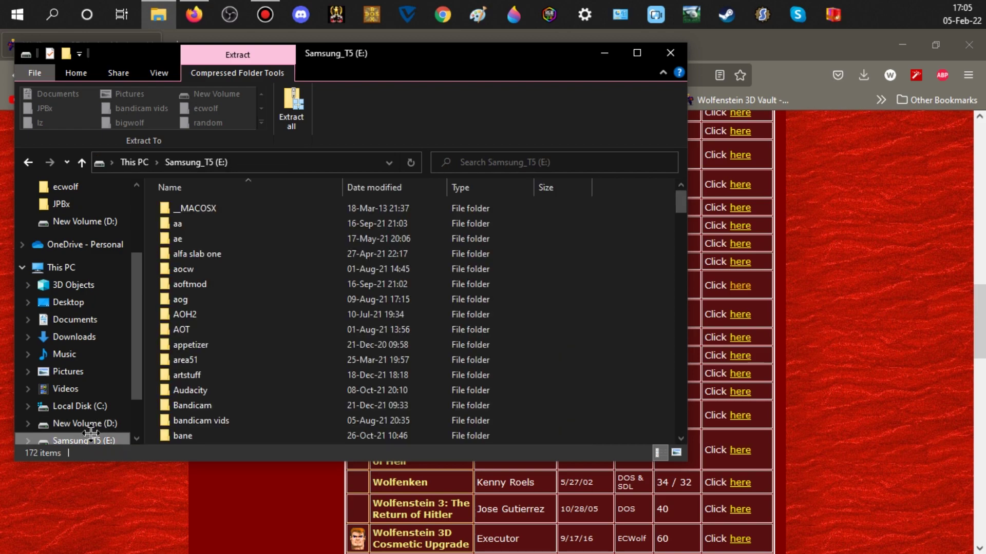
pyautogui.rightClick(526, 255)
pyautogui.rightClick(592, 232)
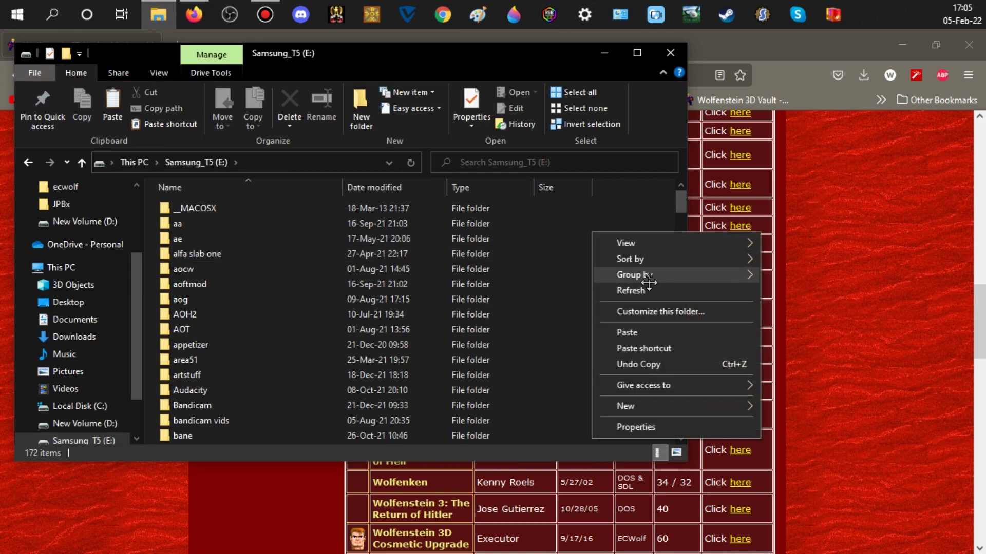
# Paste the wolf_overdrive zip onto E: and extract it into E:\wolf_overdrive.
pyautogui.click(627, 333)
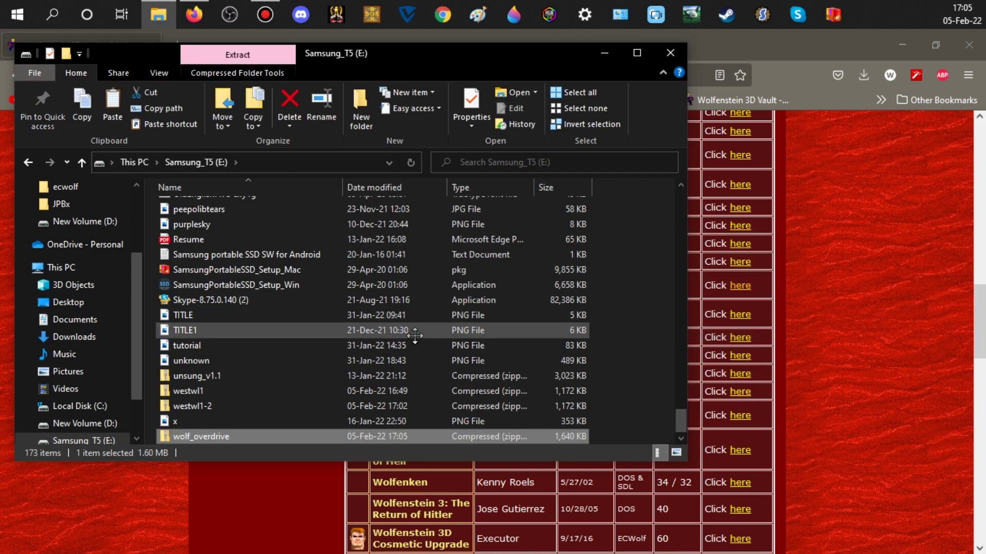
pyautogui.rightClick(244, 436)
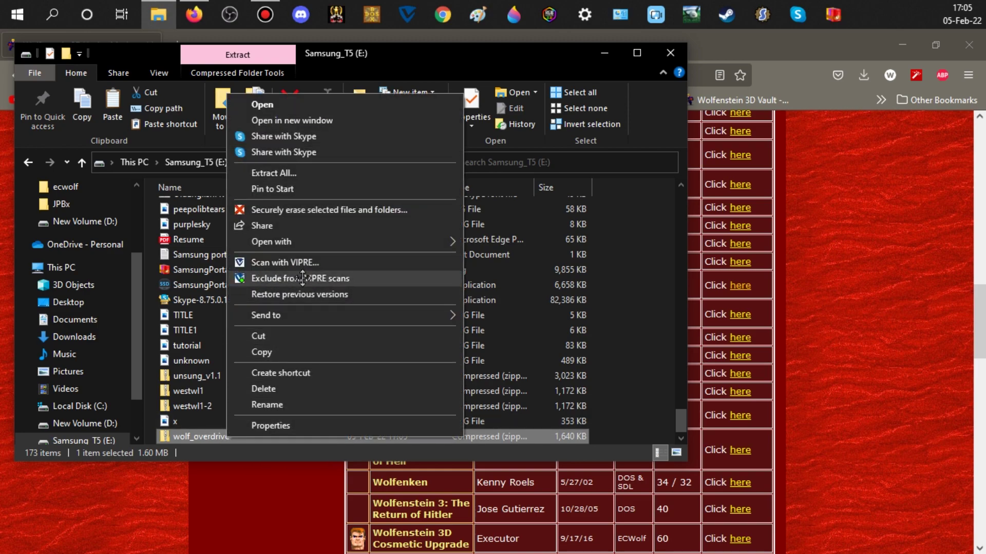
pyautogui.click(296, 175)
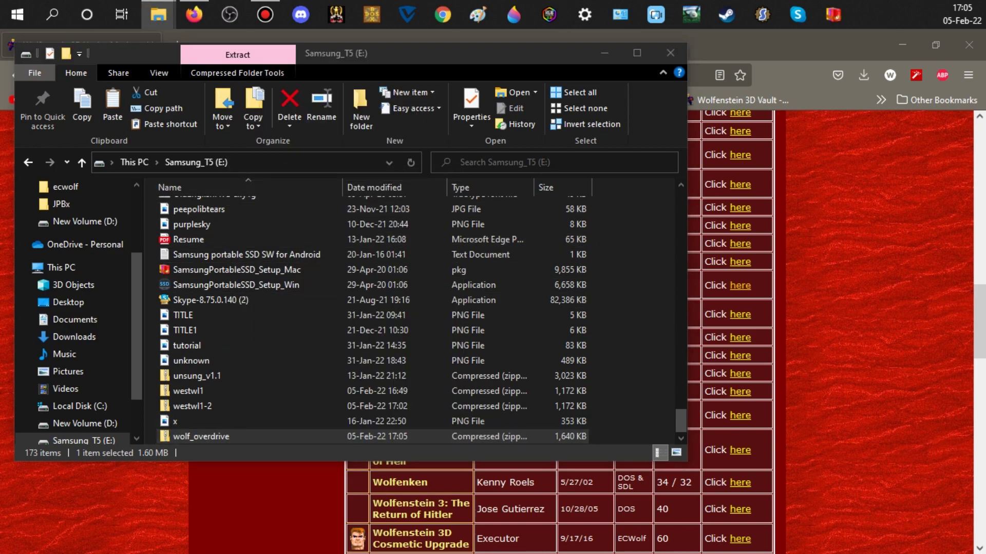
pyautogui.moveTo(415, 83); pyautogui.dragTo(449, 79)
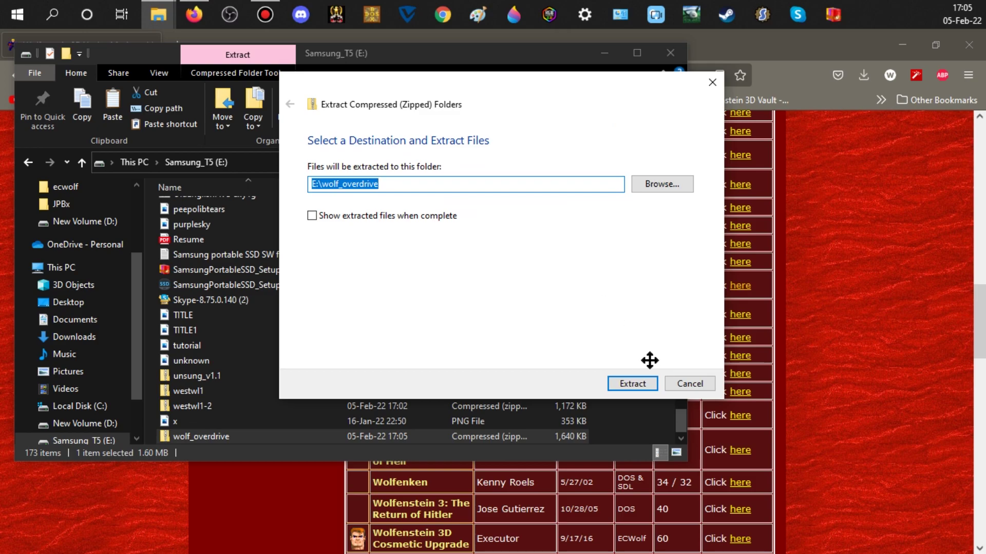
pyautogui.click(632, 383)
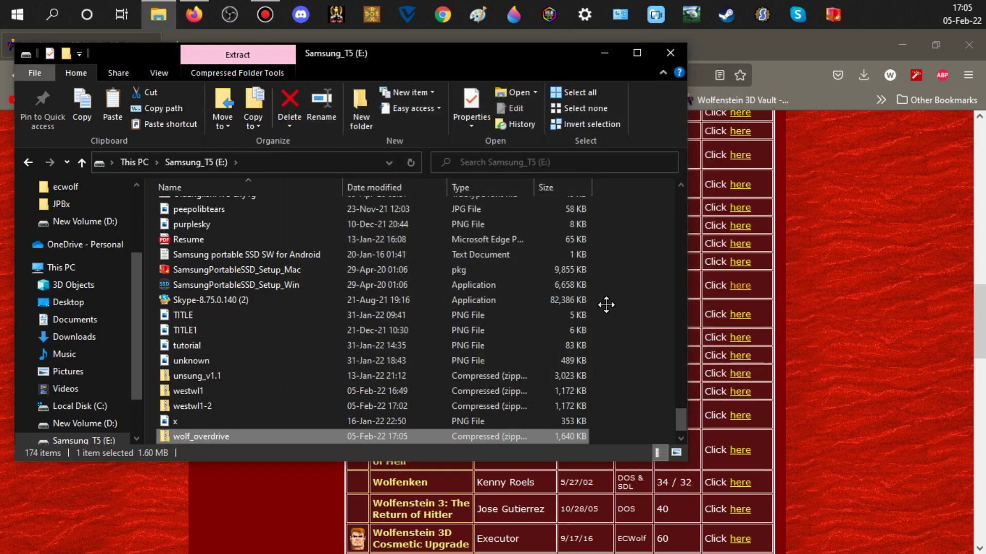
# Refresh the E: drive listing to show the new wolf_overdrive folder.
pyautogui.scroll(10, 607, 305)
pyautogui.rightClick(663, 256)
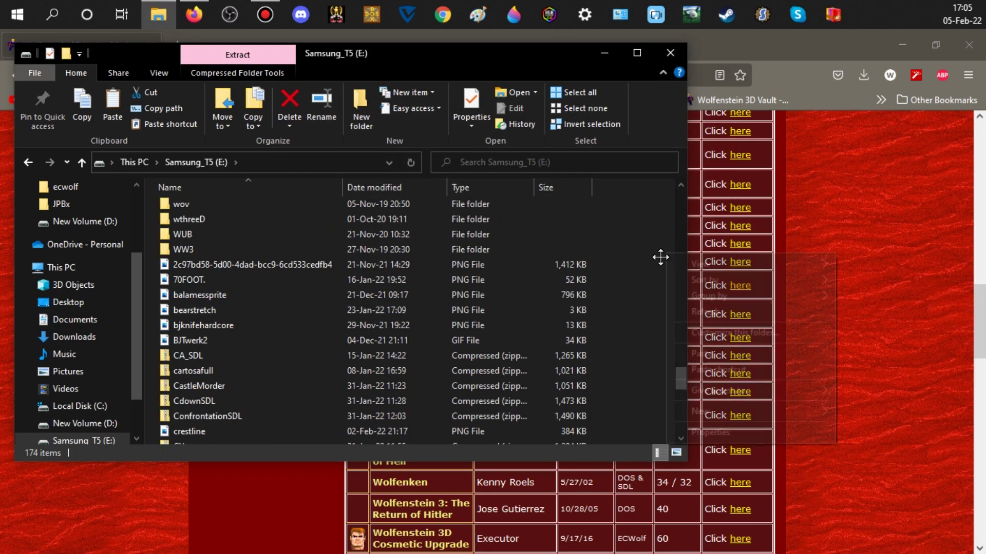
pyautogui.click(736, 312)
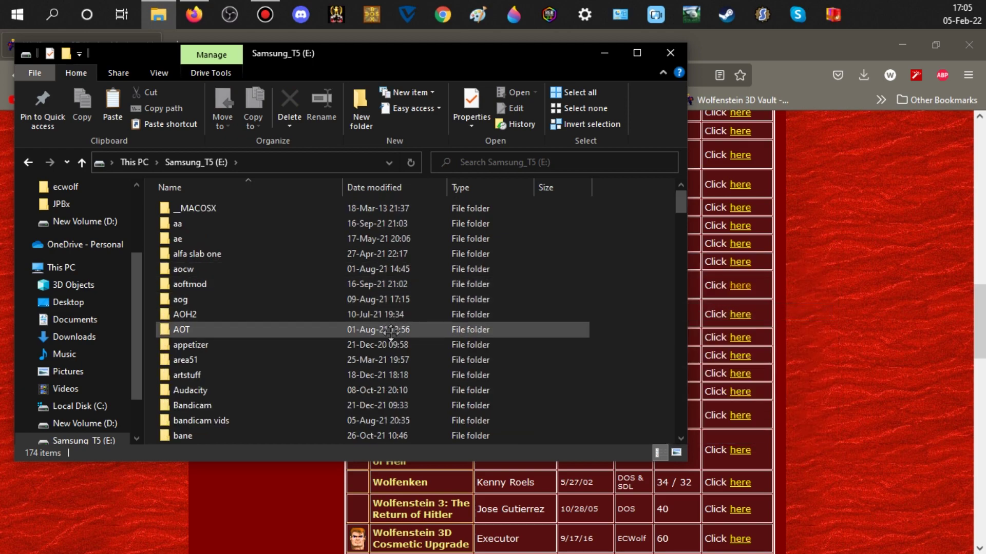
pyautogui.scroll(-20, 393, 329)
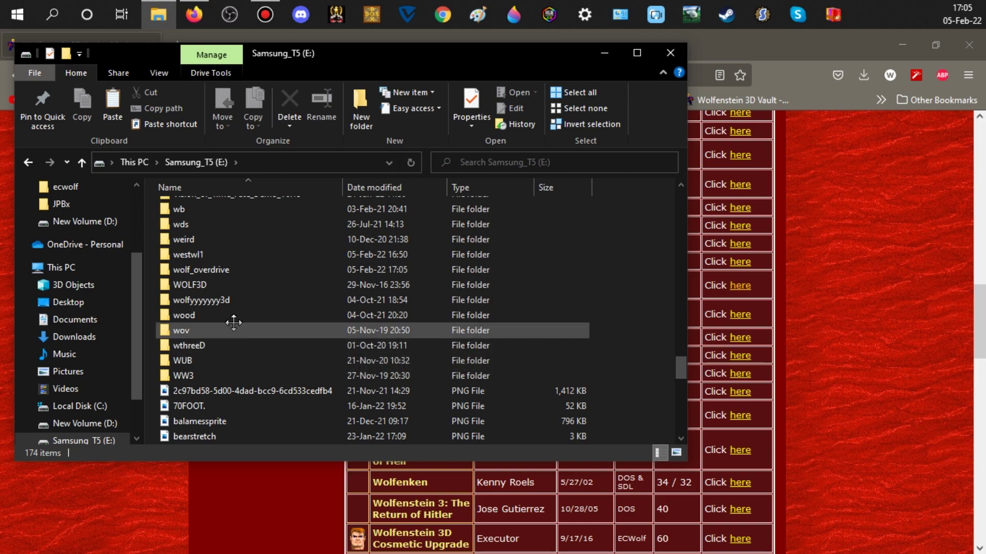
# Open the wolf_overdrive folder on E: and create a shortcut to Wolf4SDL.
pyautogui.doubleClick(247, 269)
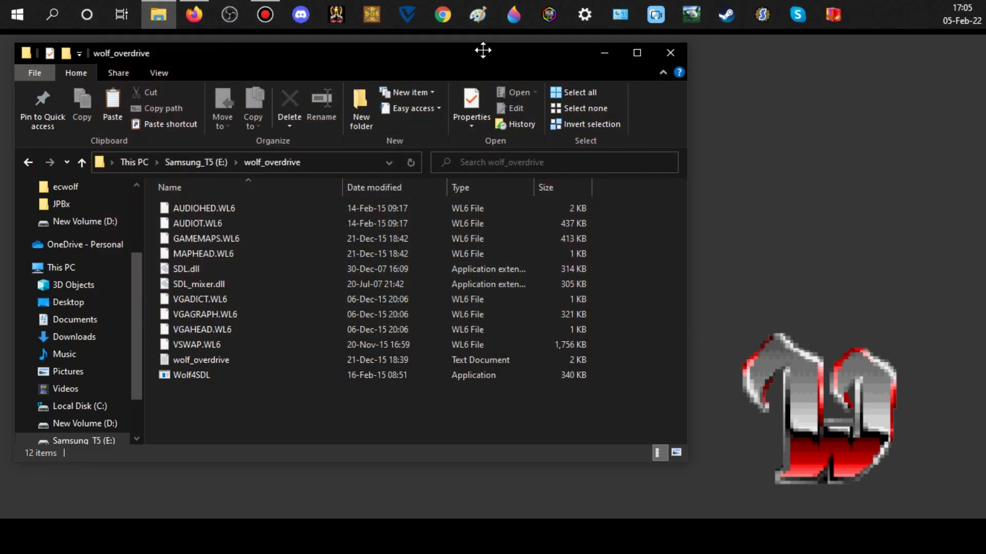
pyautogui.moveTo(483, 50); pyautogui.dragTo(503, 55)
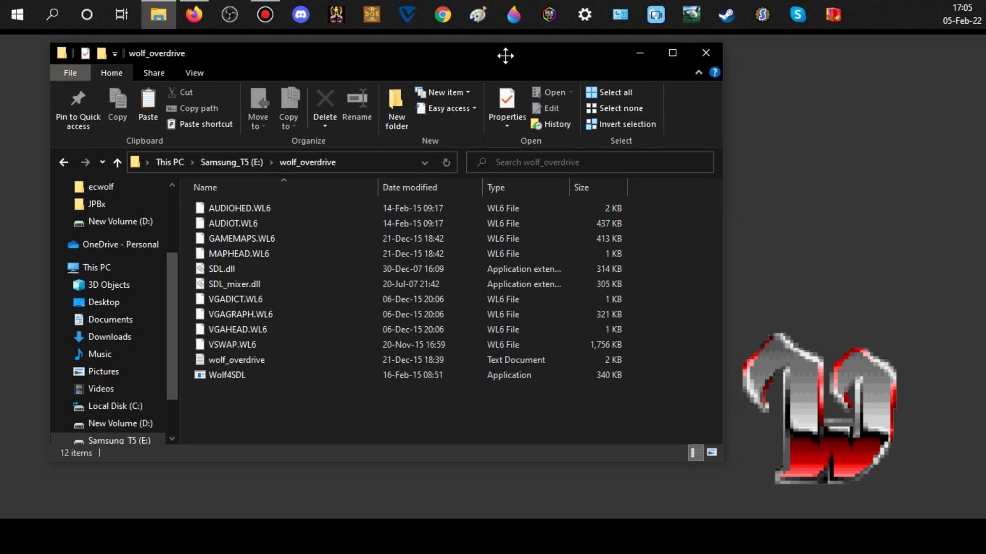
pyautogui.click(232, 376)
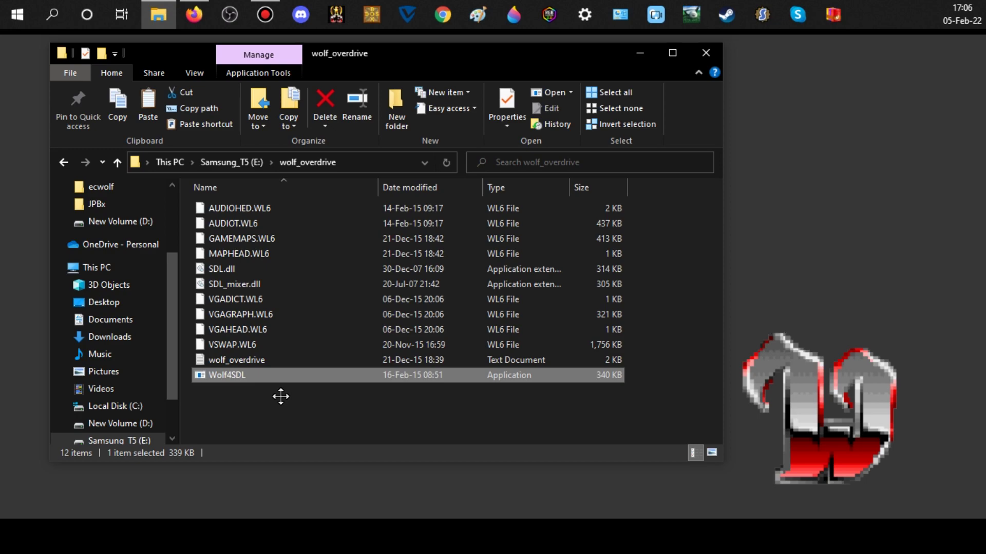
pyautogui.rightClick(266, 379)
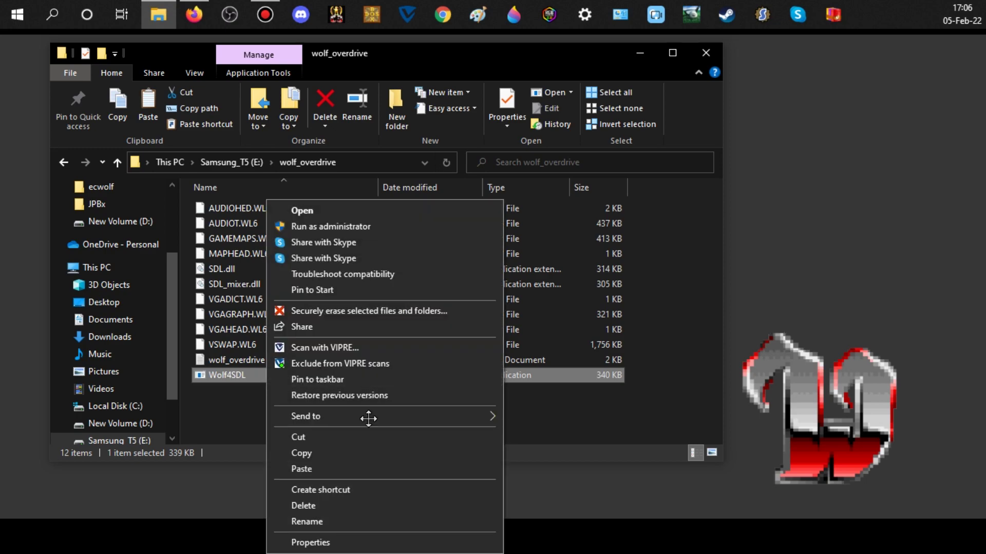
pyautogui.click(352, 490)
# Create the Wolf4SDL shortcut again and bring up the new shortcut's context menu.
pyautogui.click(297, 414)
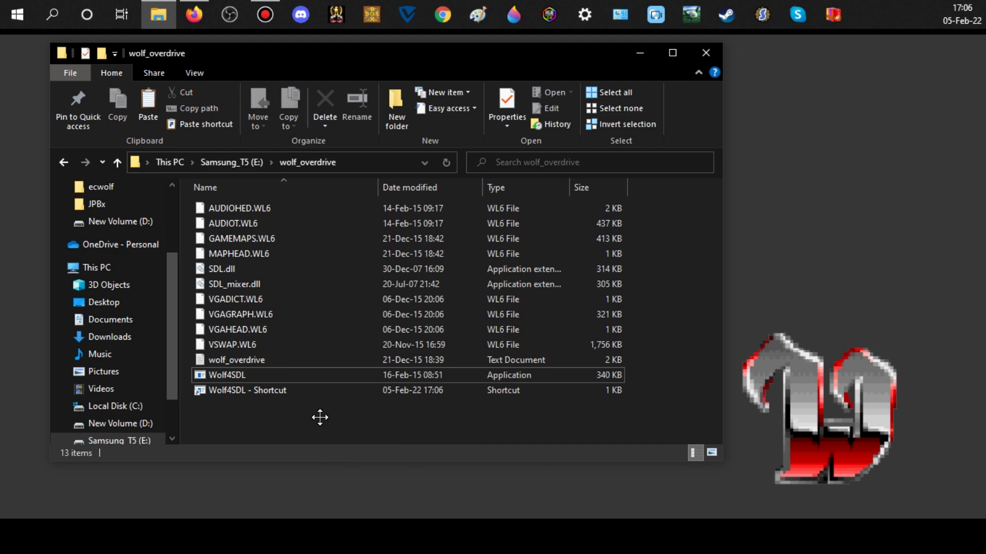
pyautogui.click(278, 390)
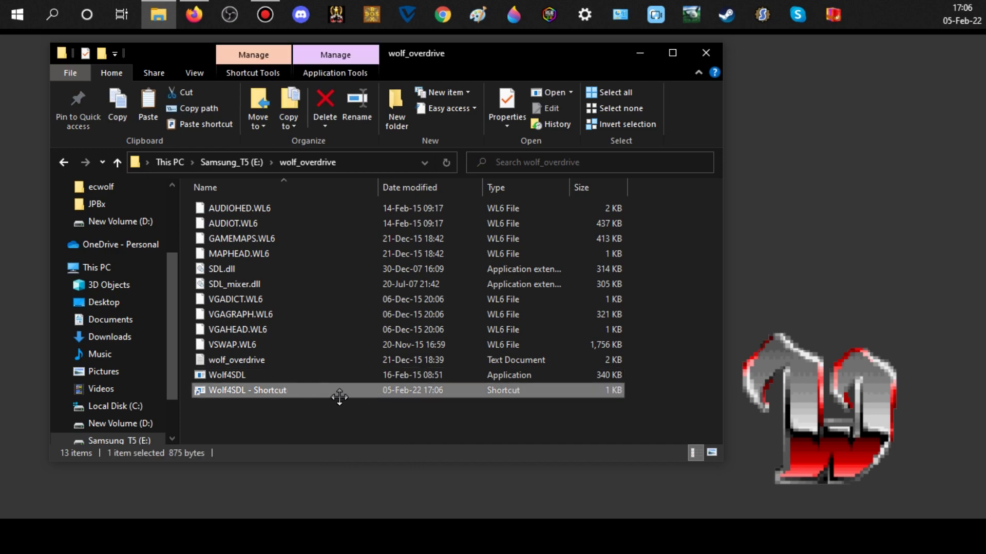
pyautogui.rightClick(272, 379)
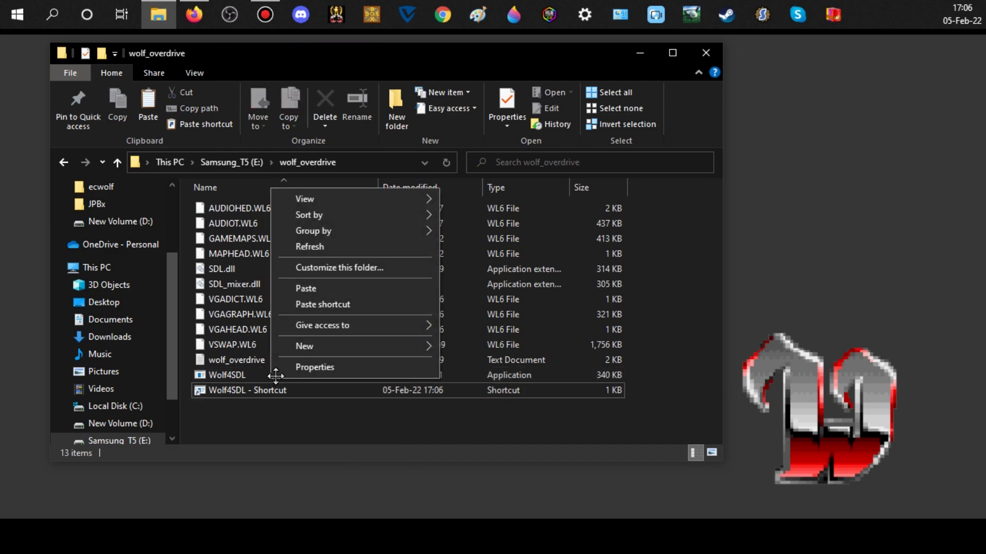
pyautogui.click(288, 419)
pyautogui.click(239, 375)
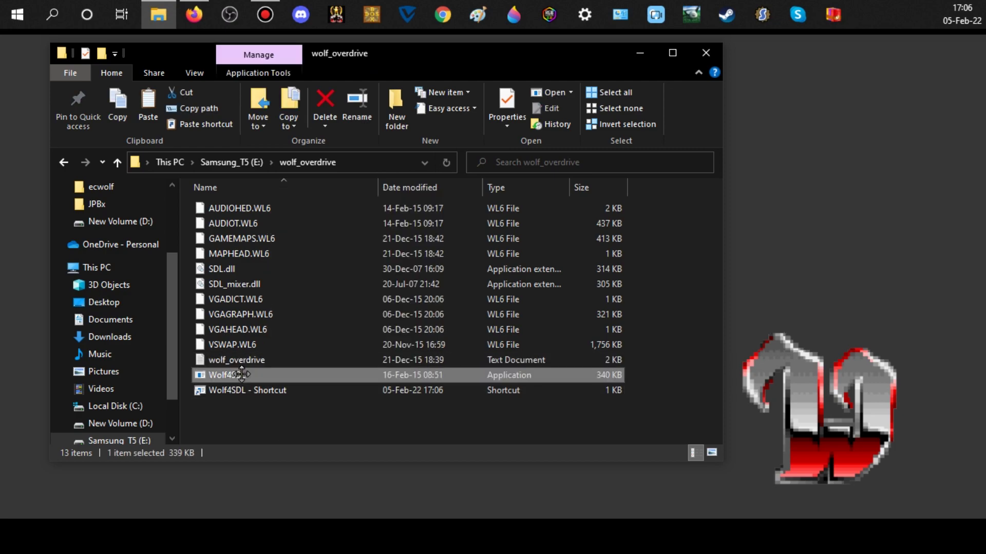
pyautogui.rightClick(239, 375)
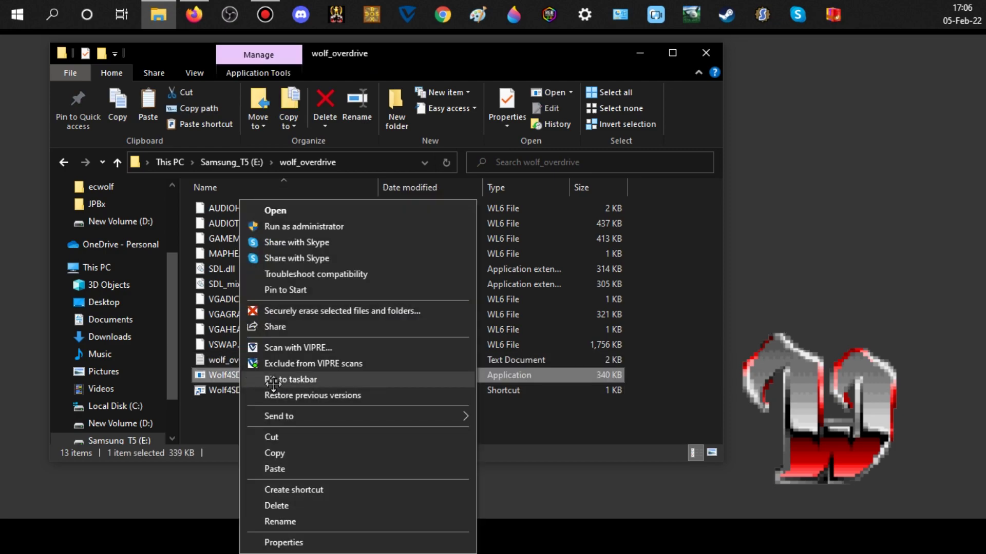
pyautogui.click(334, 485)
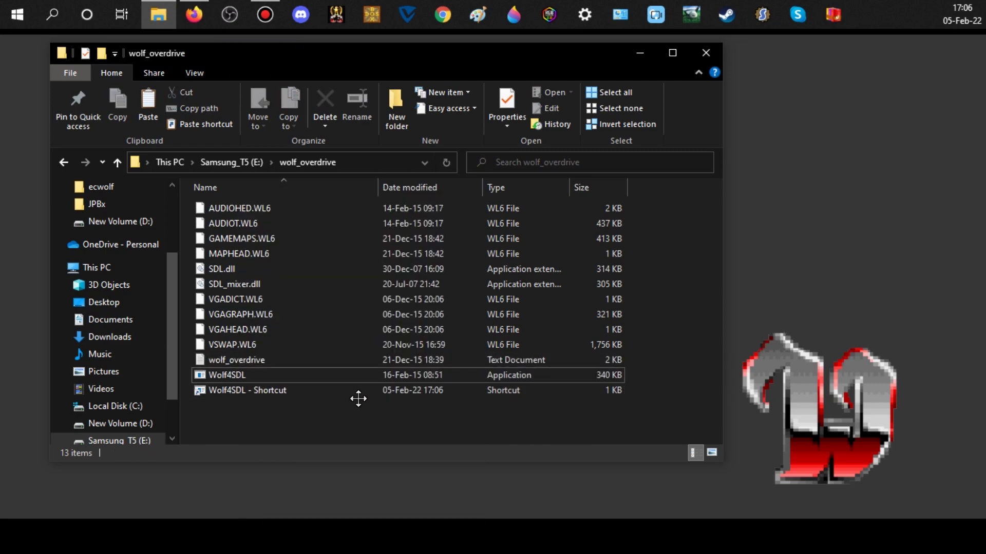
pyautogui.rightClick(307, 391)
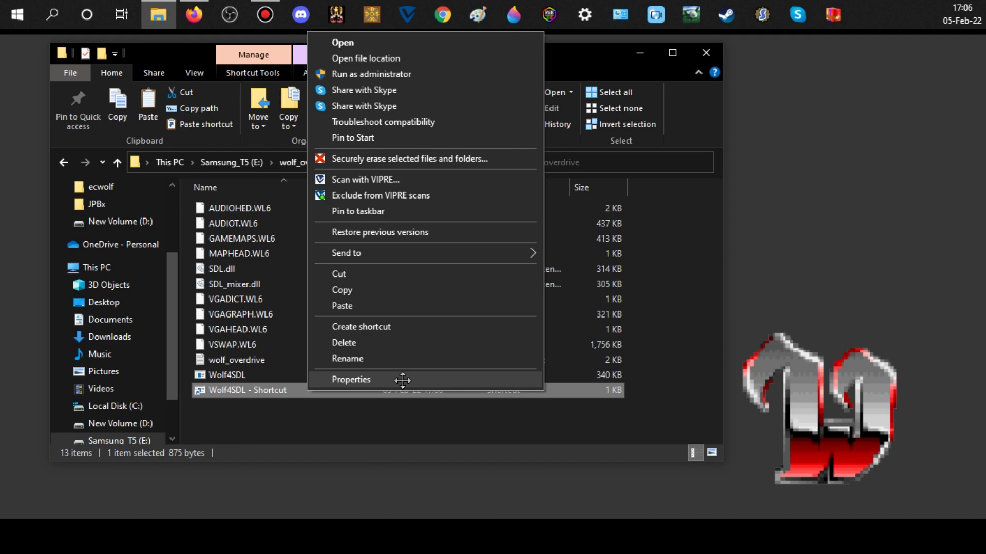
# Add the windowed option to the end of the shortcut's Target, apply it, and launch the game.
pyautogui.click(403, 380)
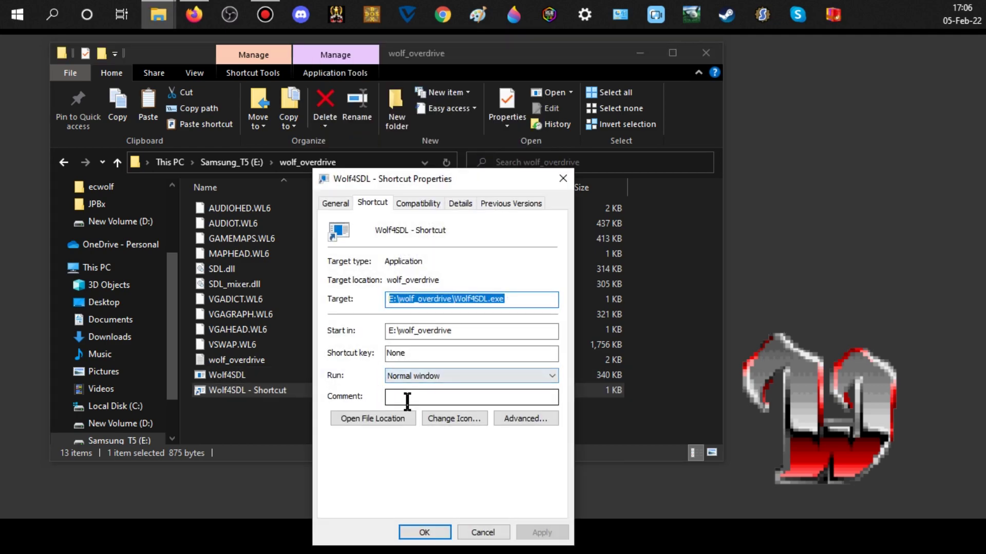
pyautogui.click(516, 298)
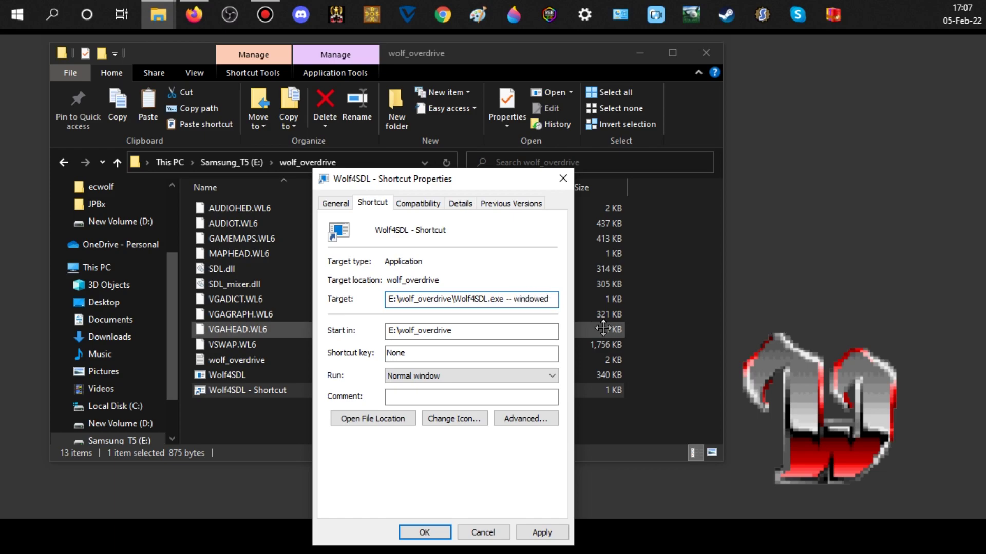
pyautogui.click(540, 528)
pyautogui.click(426, 529)
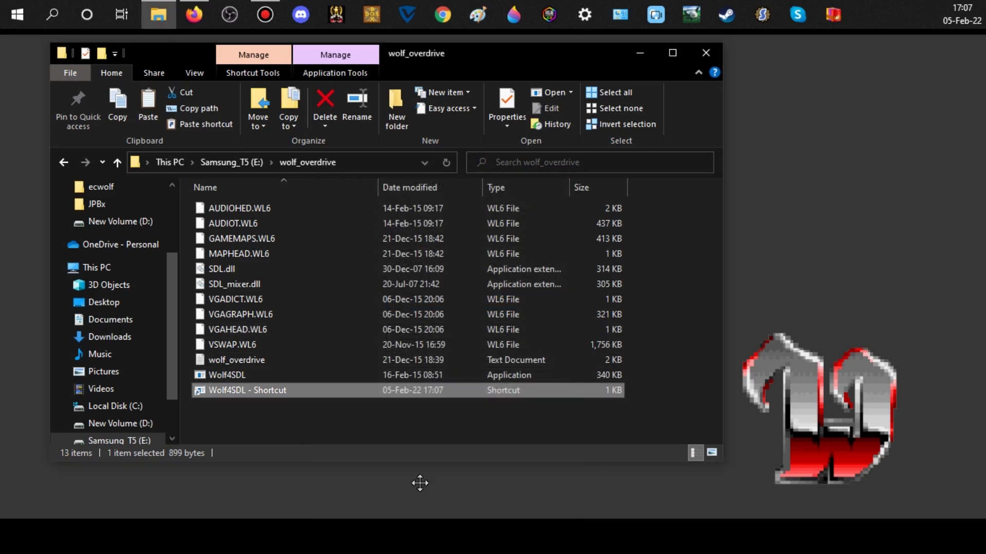
pyautogui.doubleClick(274, 388)
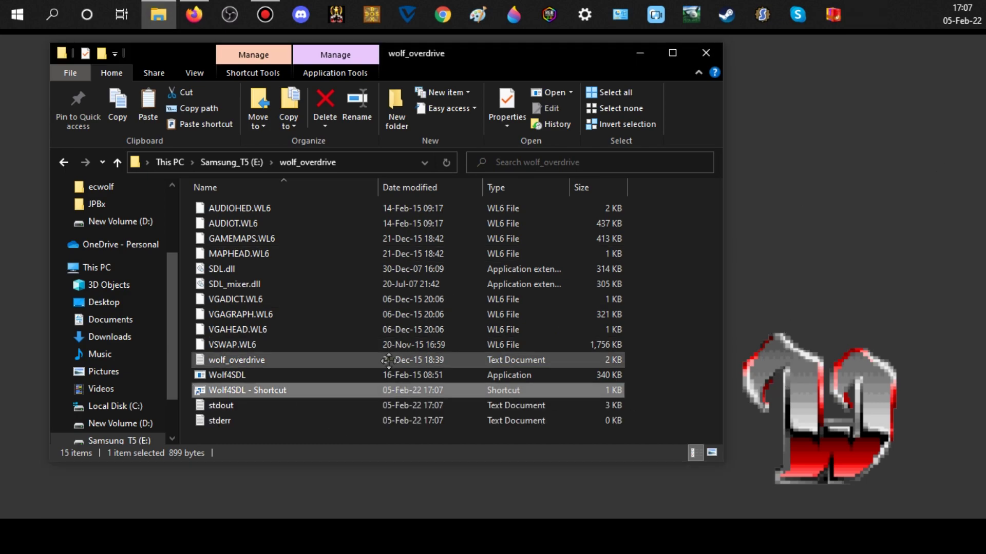
# Remove the stray space so Target ends with --windowed, then relaunch the game windowed.
pyautogui.rightClick(300, 391)
pyautogui.click(397, 378)
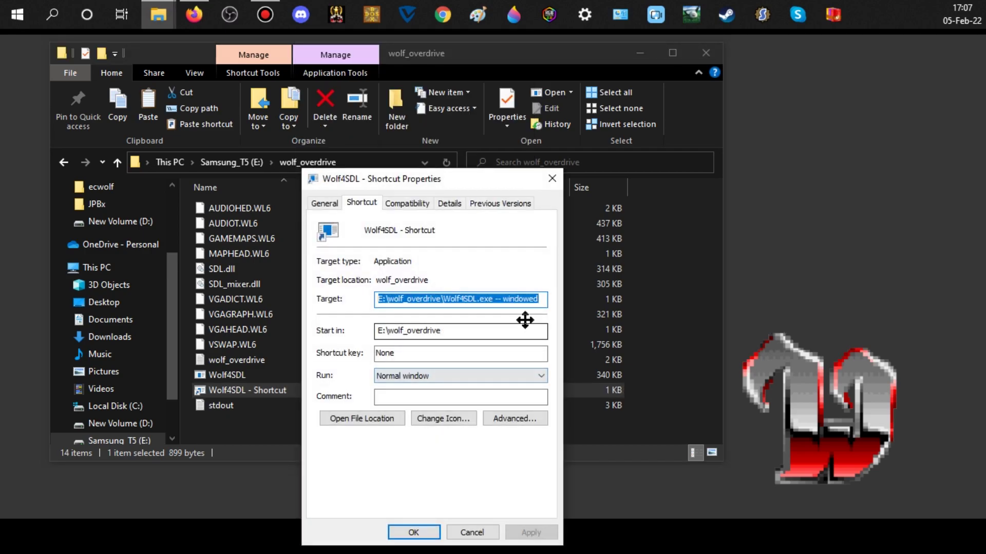
pyautogui.click(545, 299)
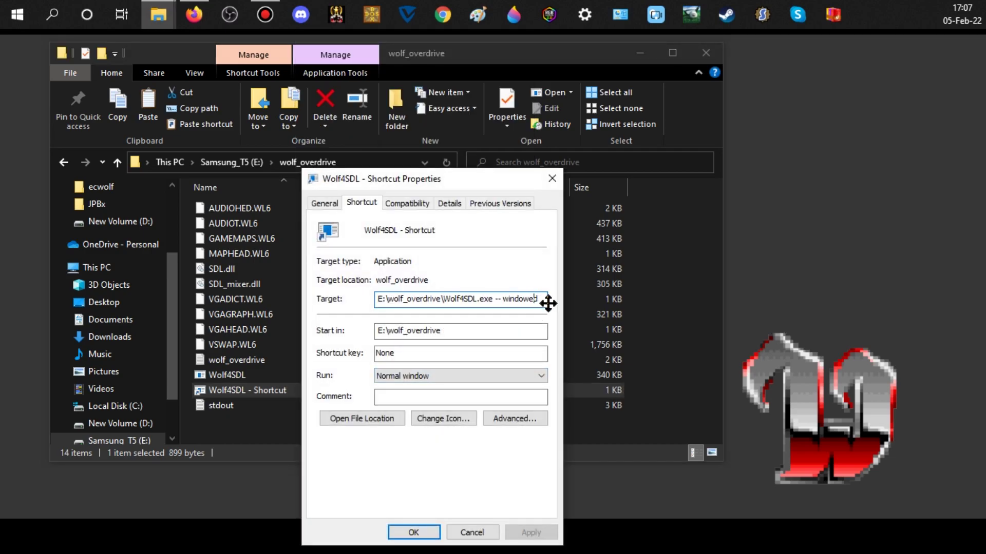
pyautogui.click(502, 299)
pyautogui.press('BackSpace')
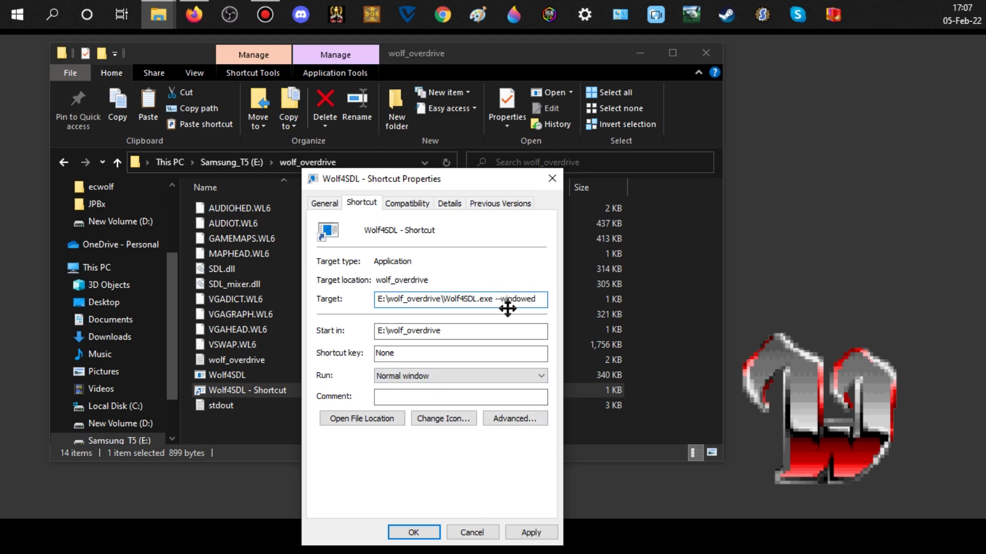
pyautogui.click(530, 533)
pyautogui.click(411, 533)
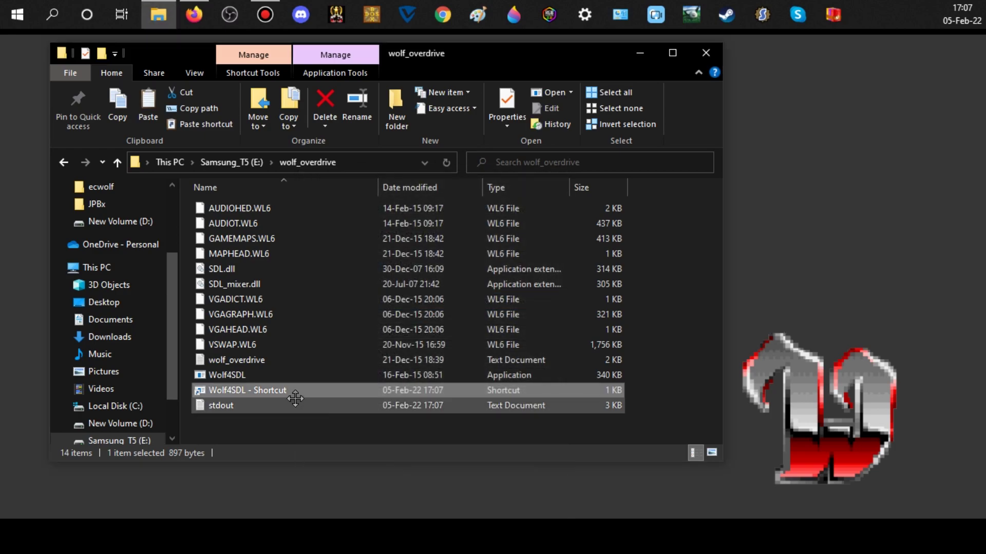
pyautogui.doubleClick(289, 390)
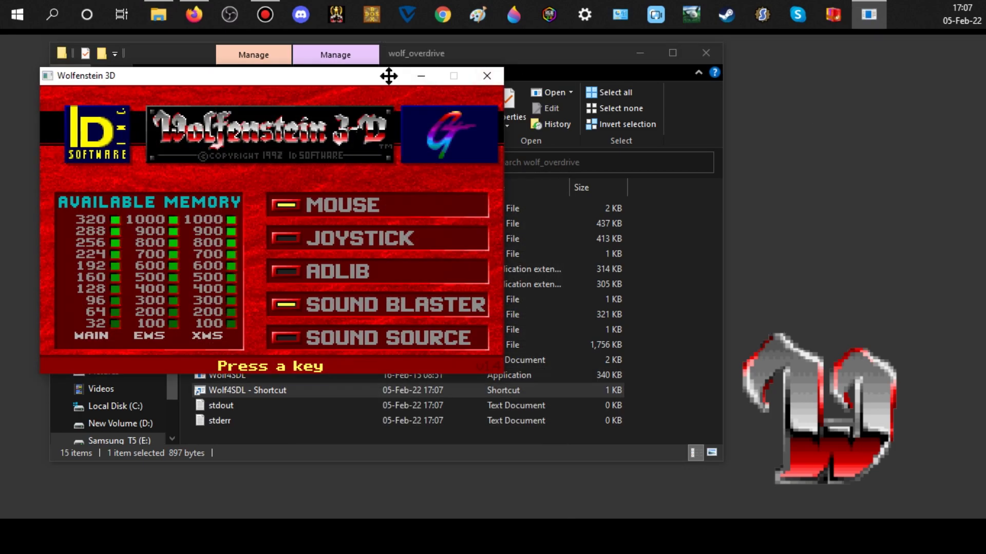
# Minimize Explorer, move the game window right, and skip the intro screens to the menu.
pyautogui.click(640, 56)
pyautogui.moveTo(387, 73); pyautogui.dragTo(752, 60)
pyautogui.press('Return')
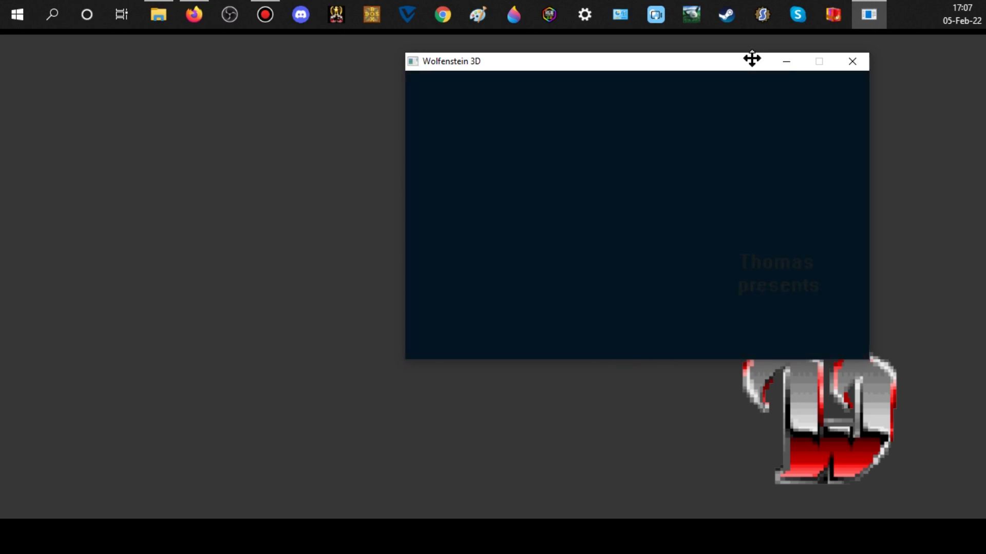
pyautogui.press('Return')
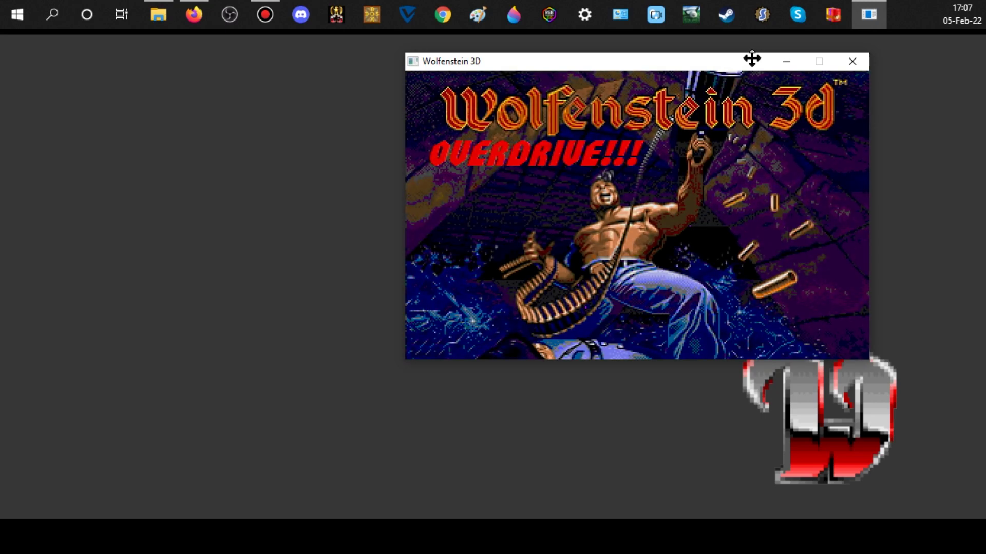
pyautogui.press('Return')
# Set Music to None in the Sound options and close the game window.
pyautogui.press('Down')
pyautogui.press('Return')
pyautogui.press('Up')
pyautogui.press('Return')
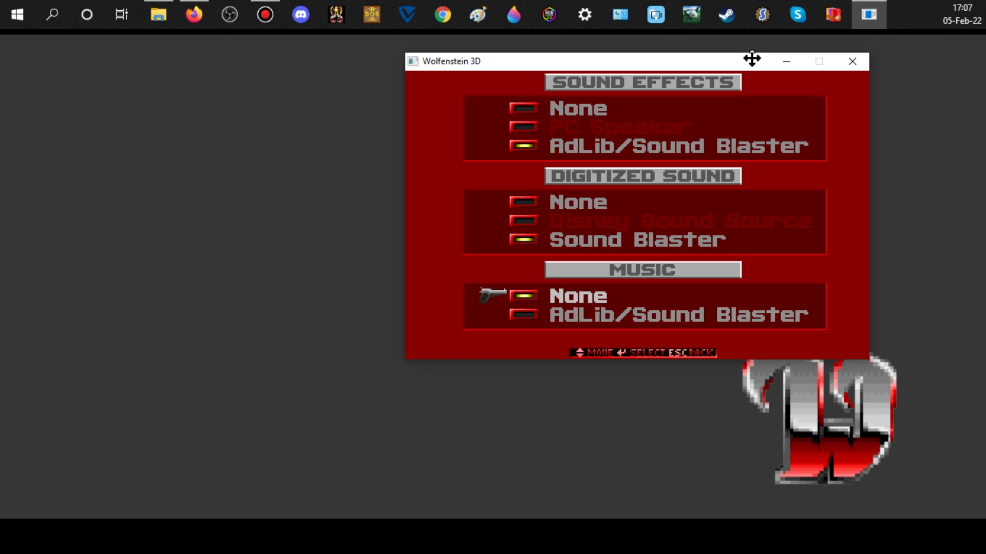
pyautogui.press('Escape')
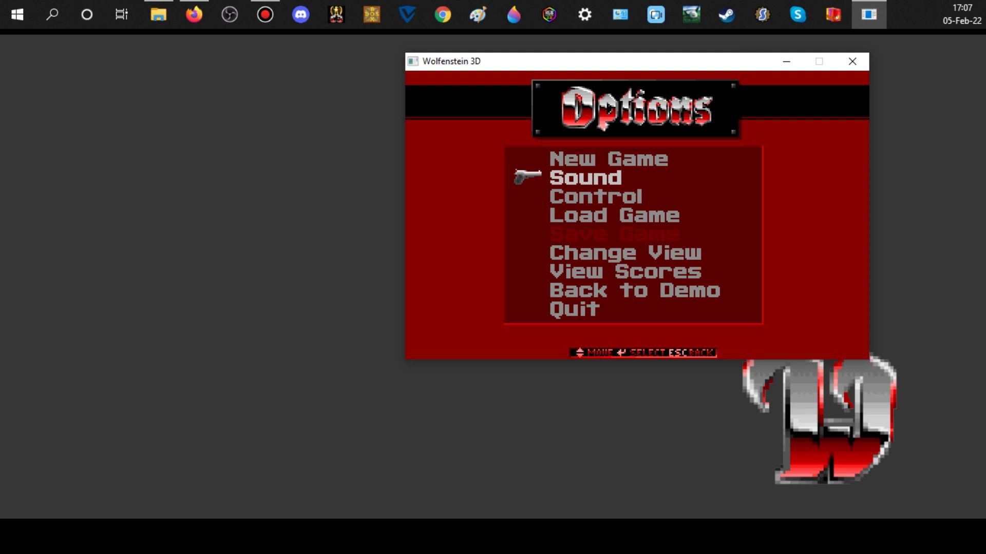
pyautogui.click(852, 61)
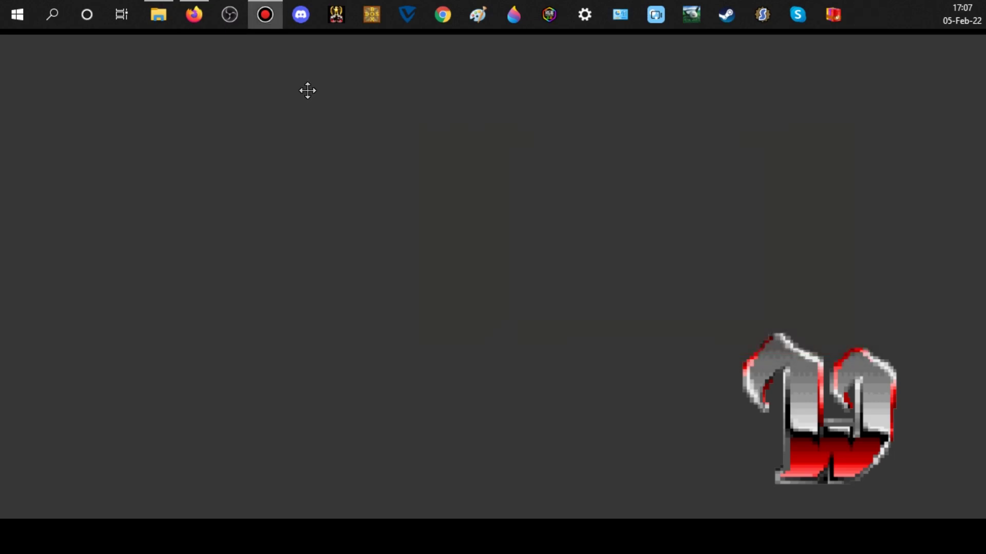
# In Firefox, open the ABC Modified EXE list, scroll to Coffee Break E2, and download it.
pyautogui.click(195, 16)
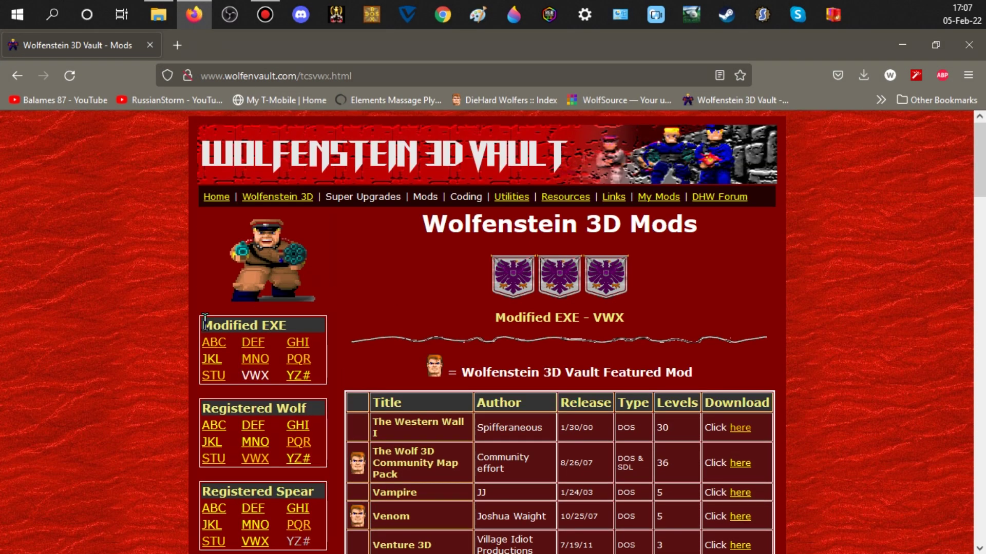
pyautogui.click(210, 342)
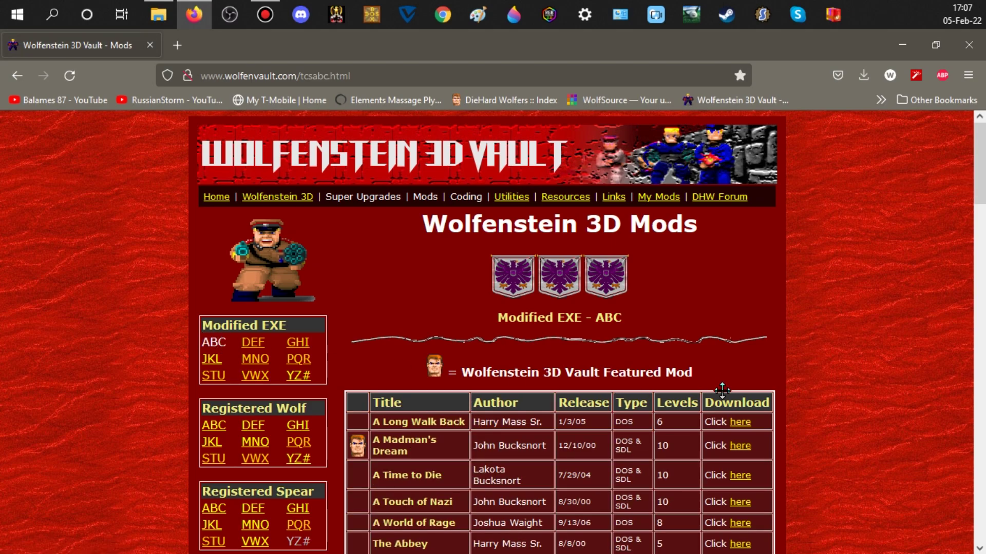
pyautogui.scroll(-15, 723, 390)
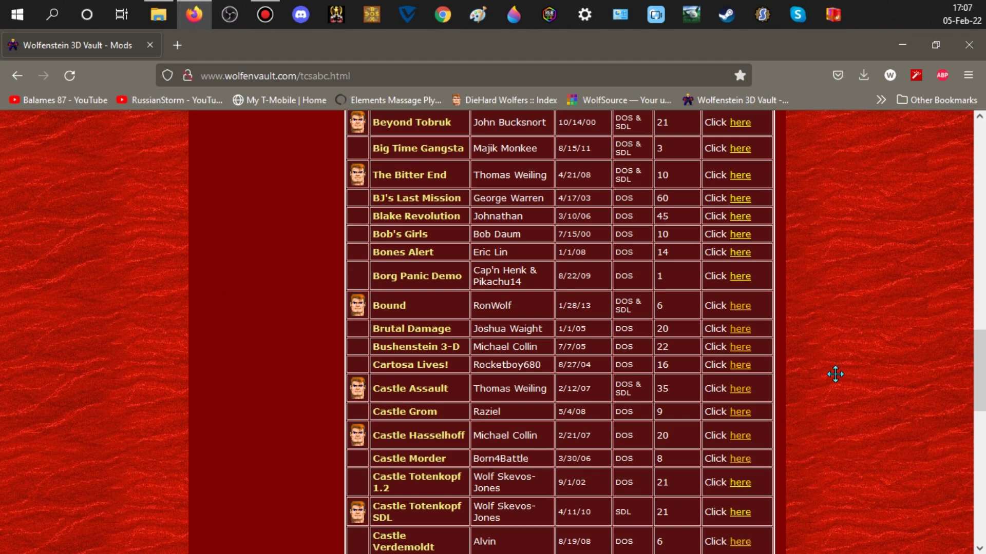
pyautogui.scroll(-3, 842, 375)
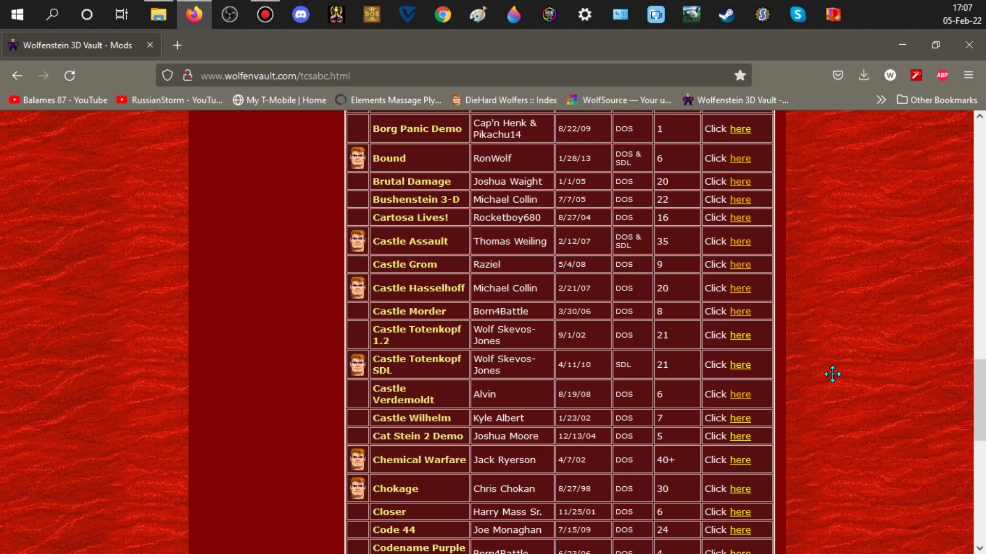
pyautogui.scroll(-7, 832, 375)
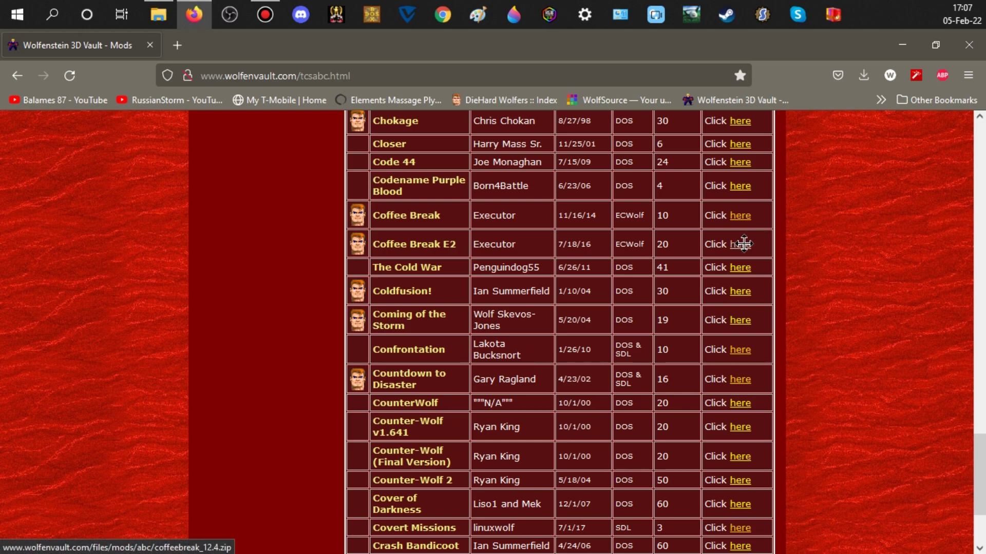
pyautogui.click(555, 353)
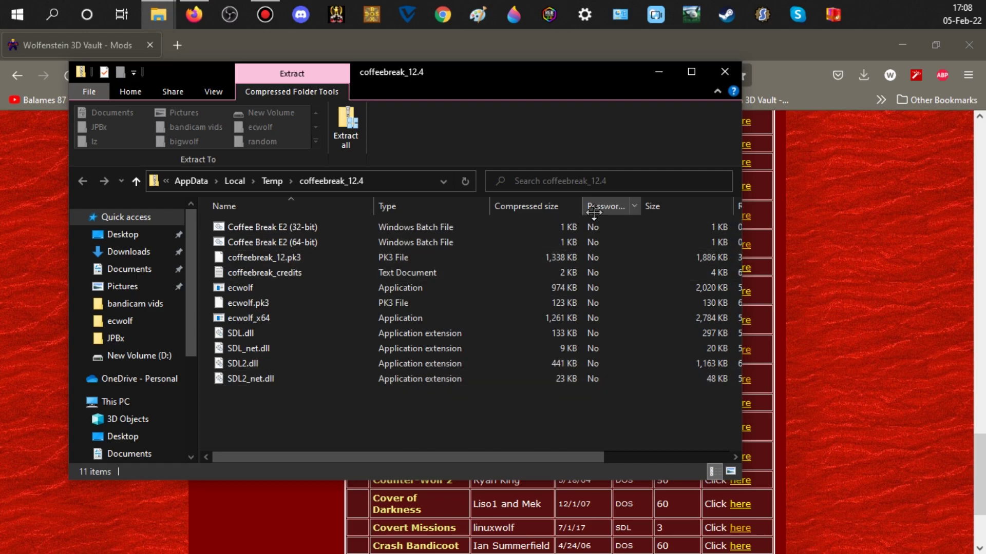
# Close the E2 archive and open the downloaded original Coffee Break zip in File Explorer.
pyautogui.click(722, 74)
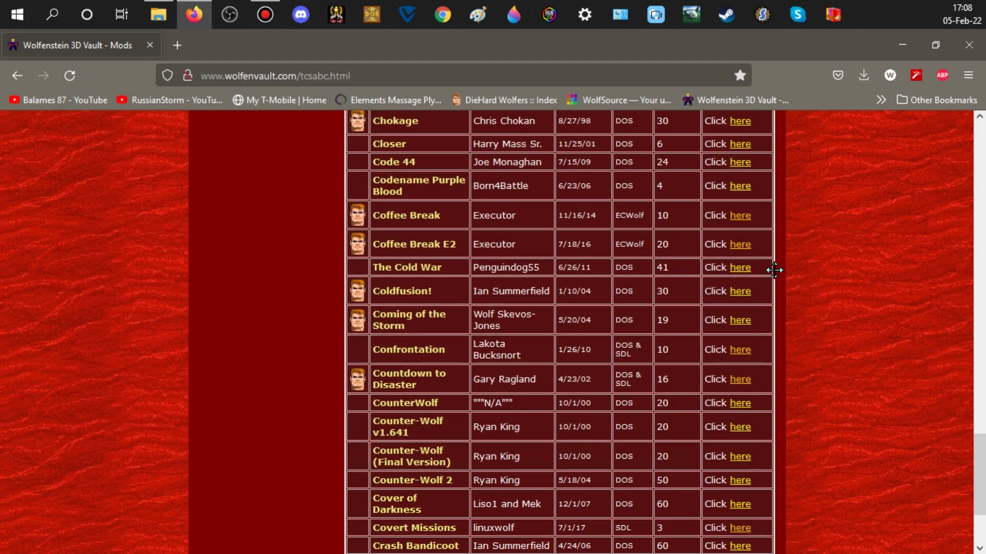
pyautogui.click(744, 213)
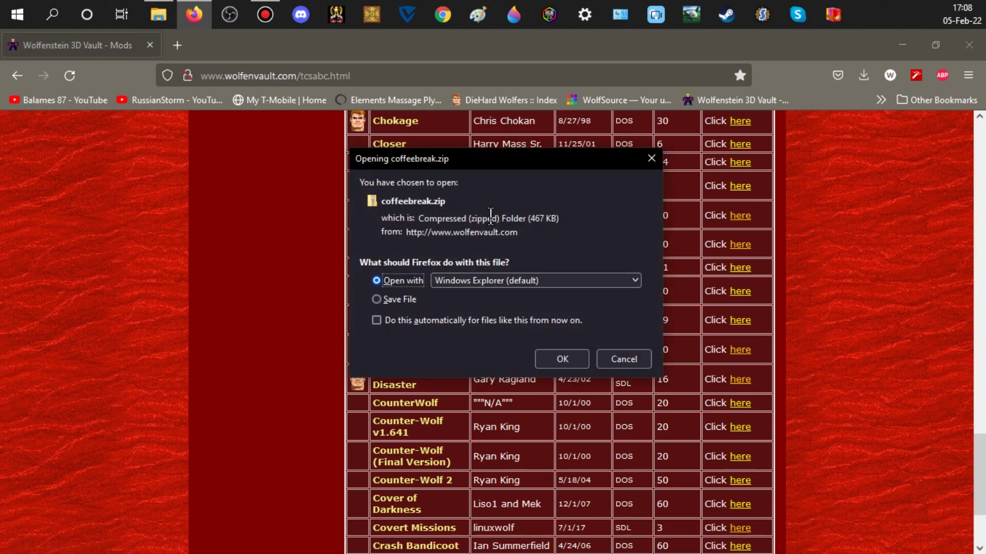
pyautogui.click(561, 358)
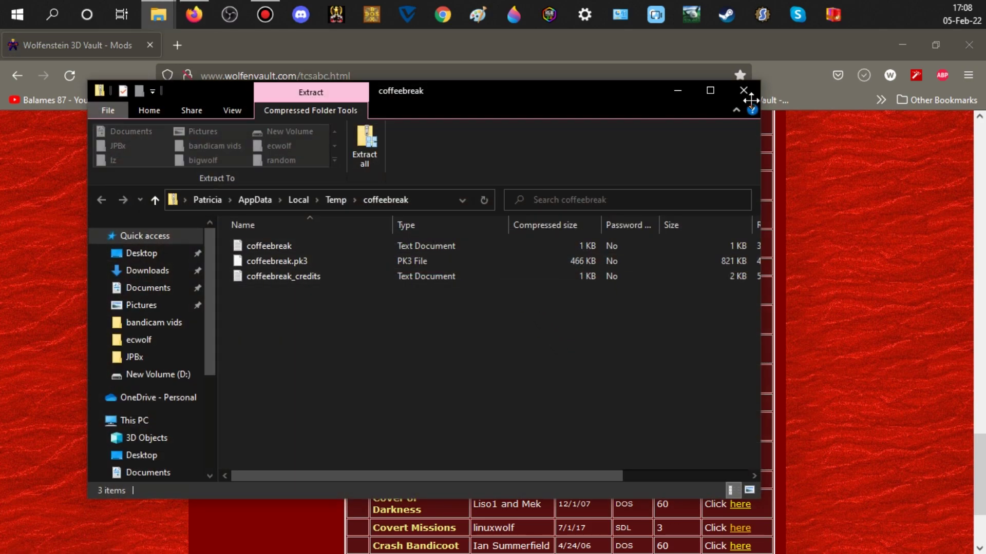
pyautogui.click(906, 44)
pyautogui.moveTo(583, 87); pyautogui.dragTo(491, 61)
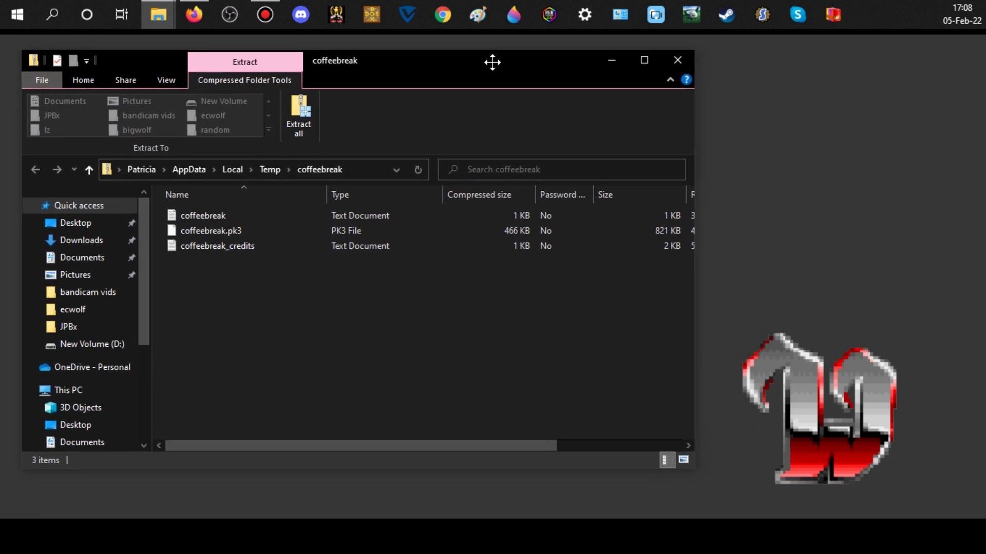
# Read the coffeebreak readme text, close it, and select coffeebreak.pk3.
pyautogui.click(225, 231)
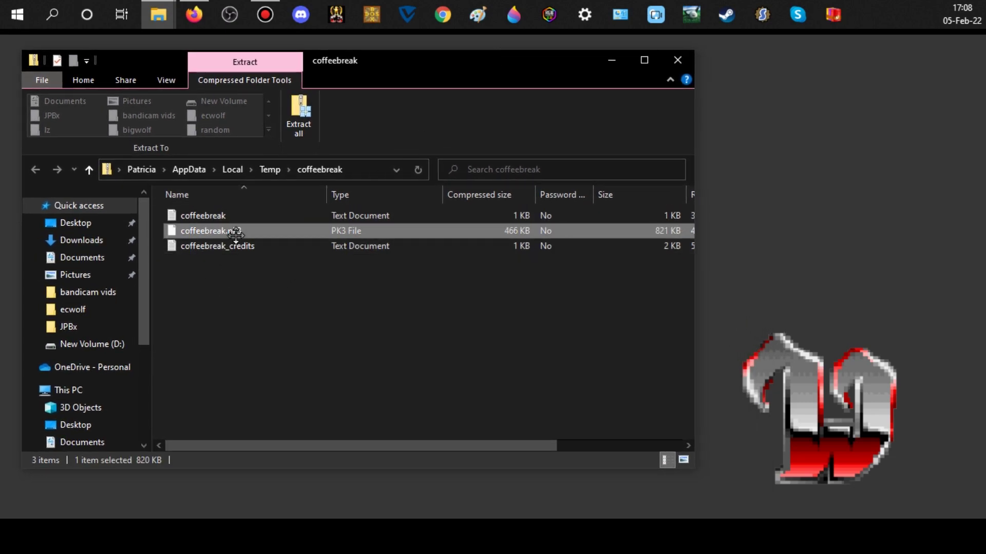
pyautogui.click(310, 285)
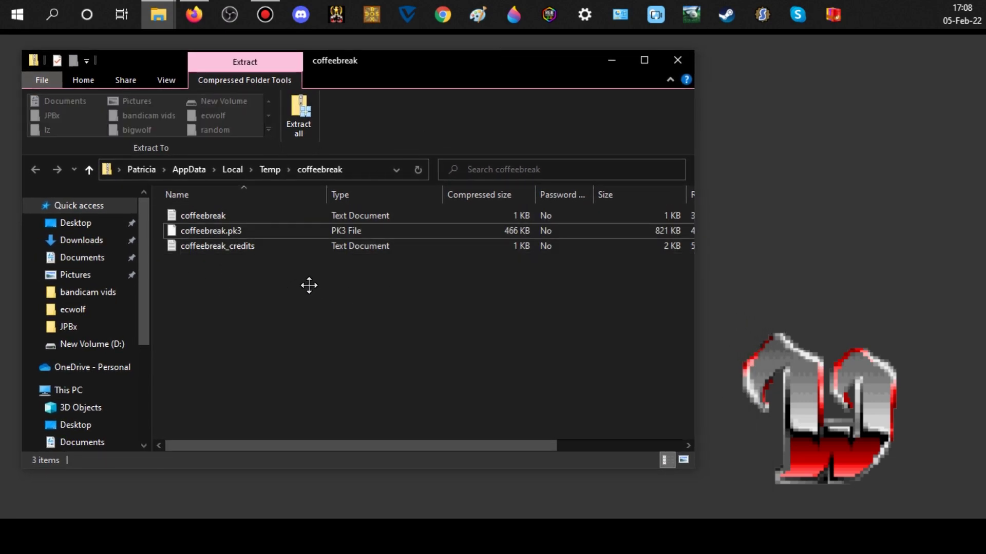
pyautogui.click(254, 249)
pyautogui.click(223, 214)
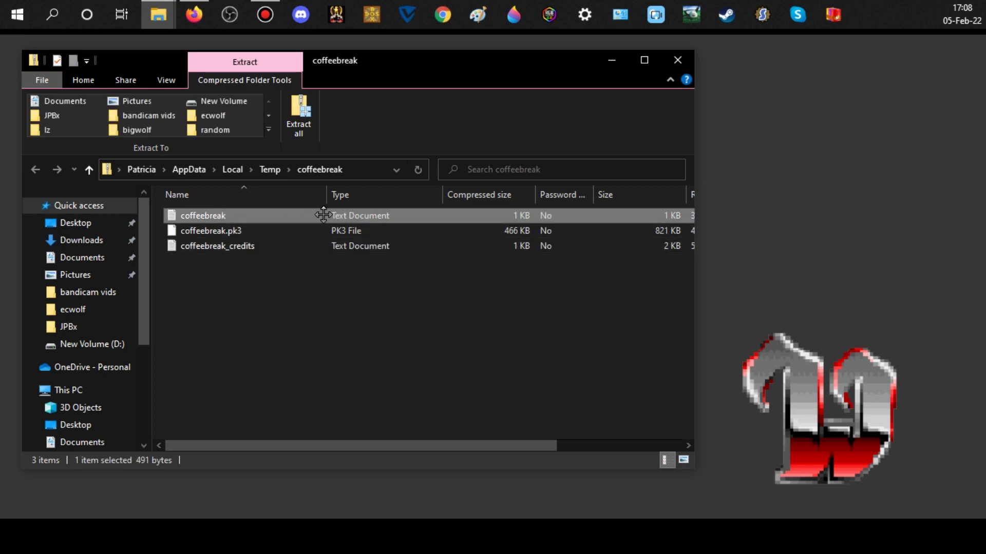
pyautogui.doubleClick(243, 214)
pyautogui.click(746, 62)
pyautogui.click(241, 231)
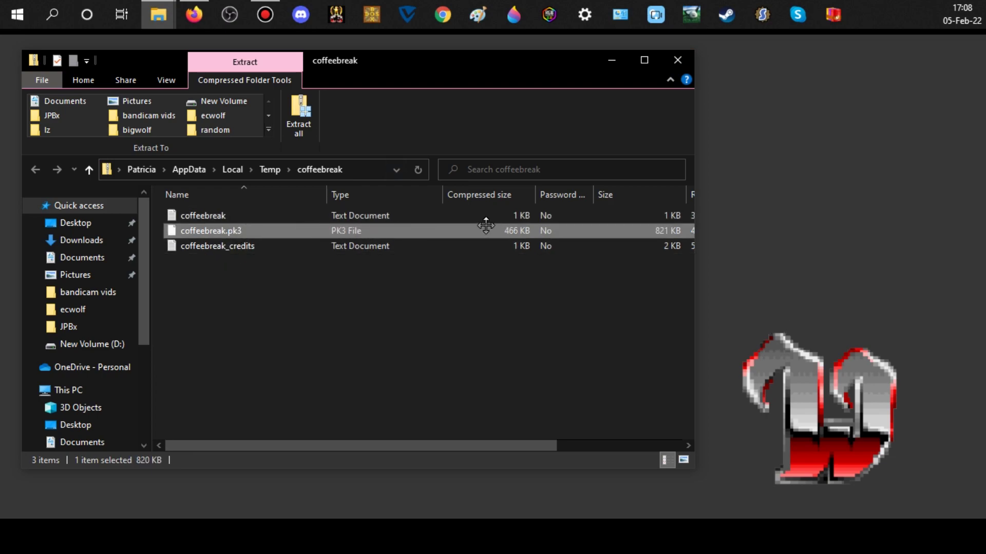